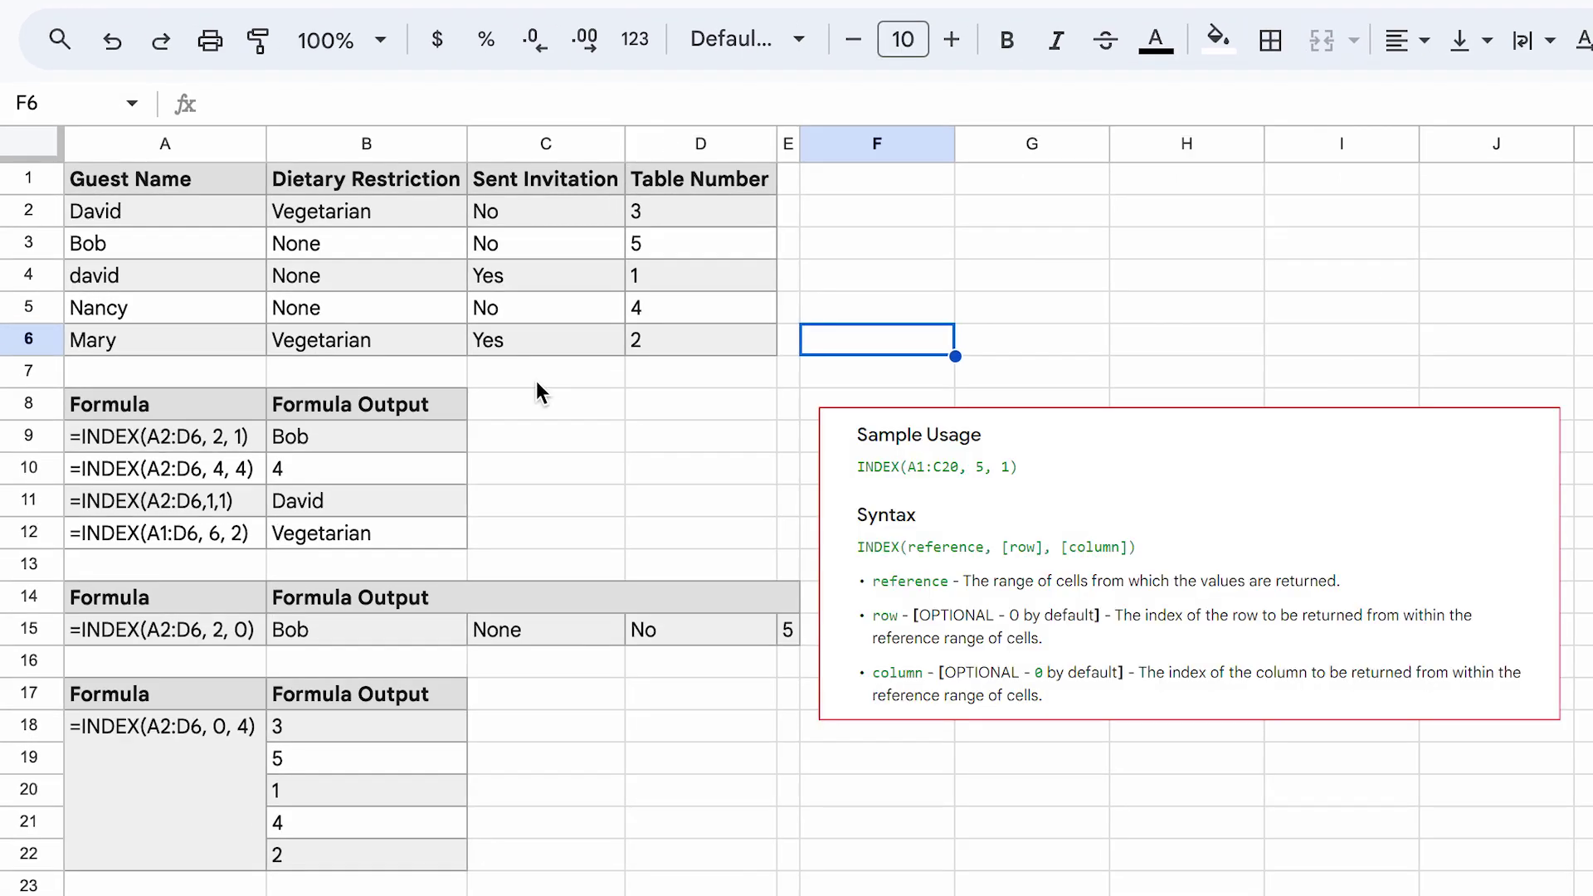
- Enter the formula =INDEX(A2:D6,2,1) in cell F6 to return the guest name from the second row of the range
text(=INDEXC)
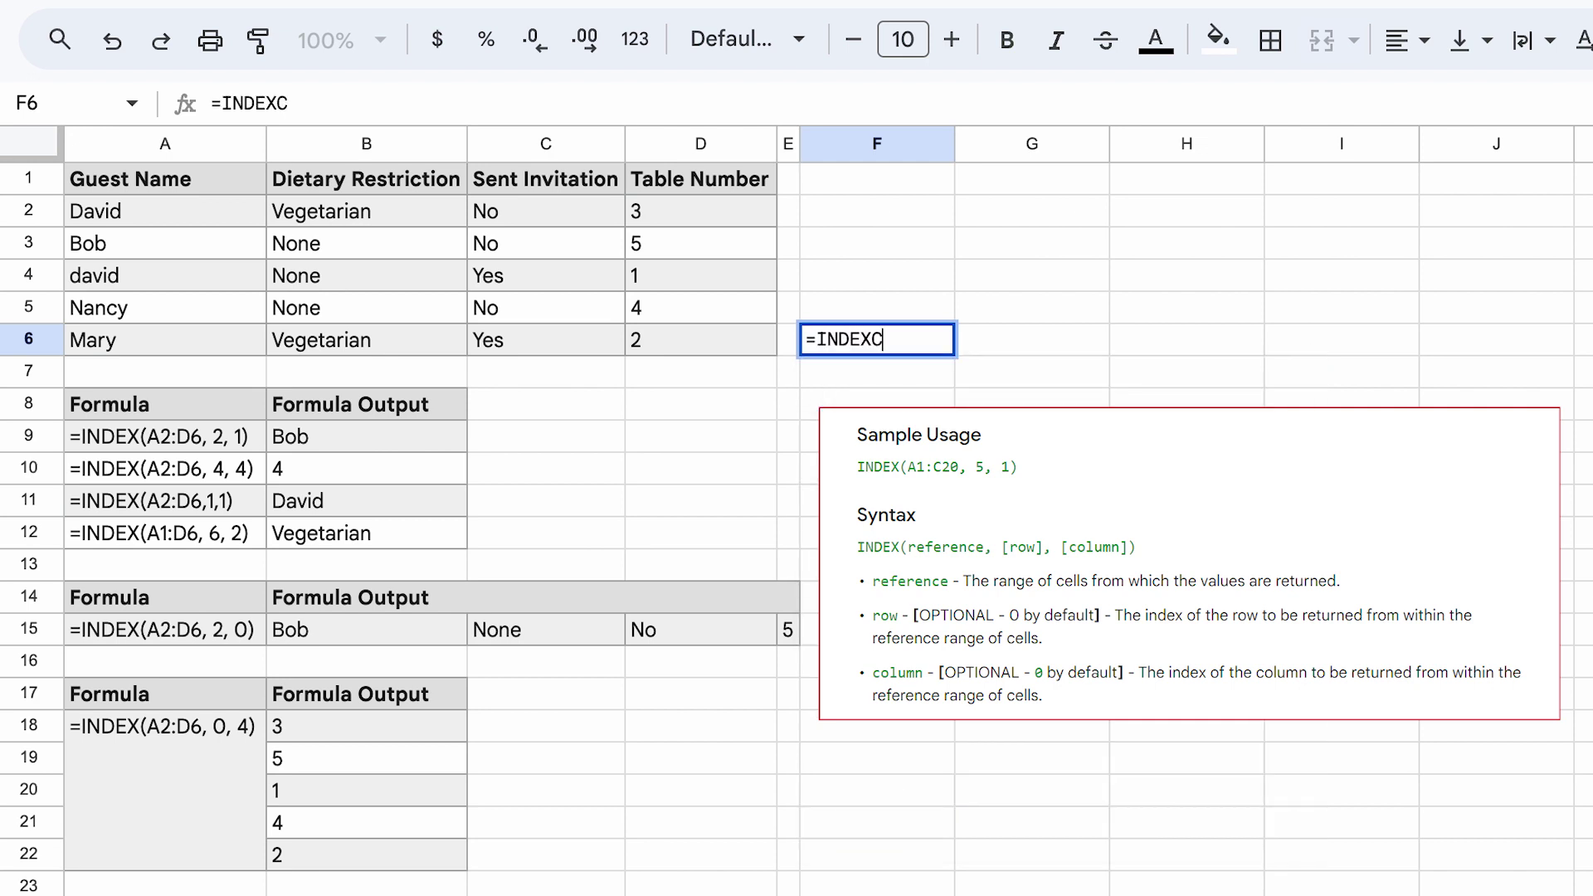
key(BackSpace)
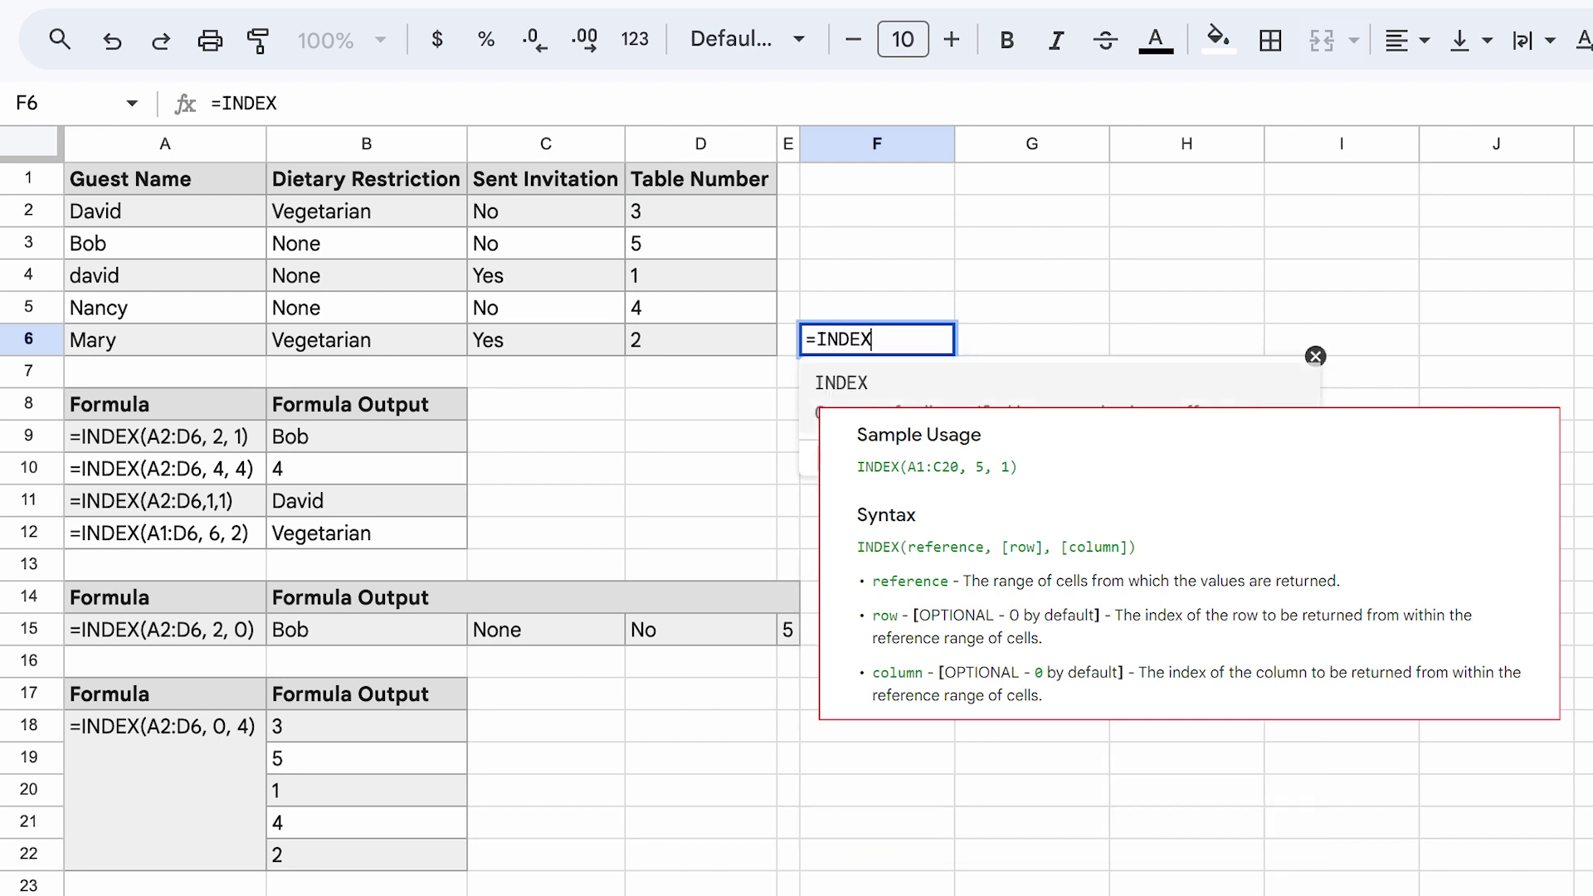
text(()
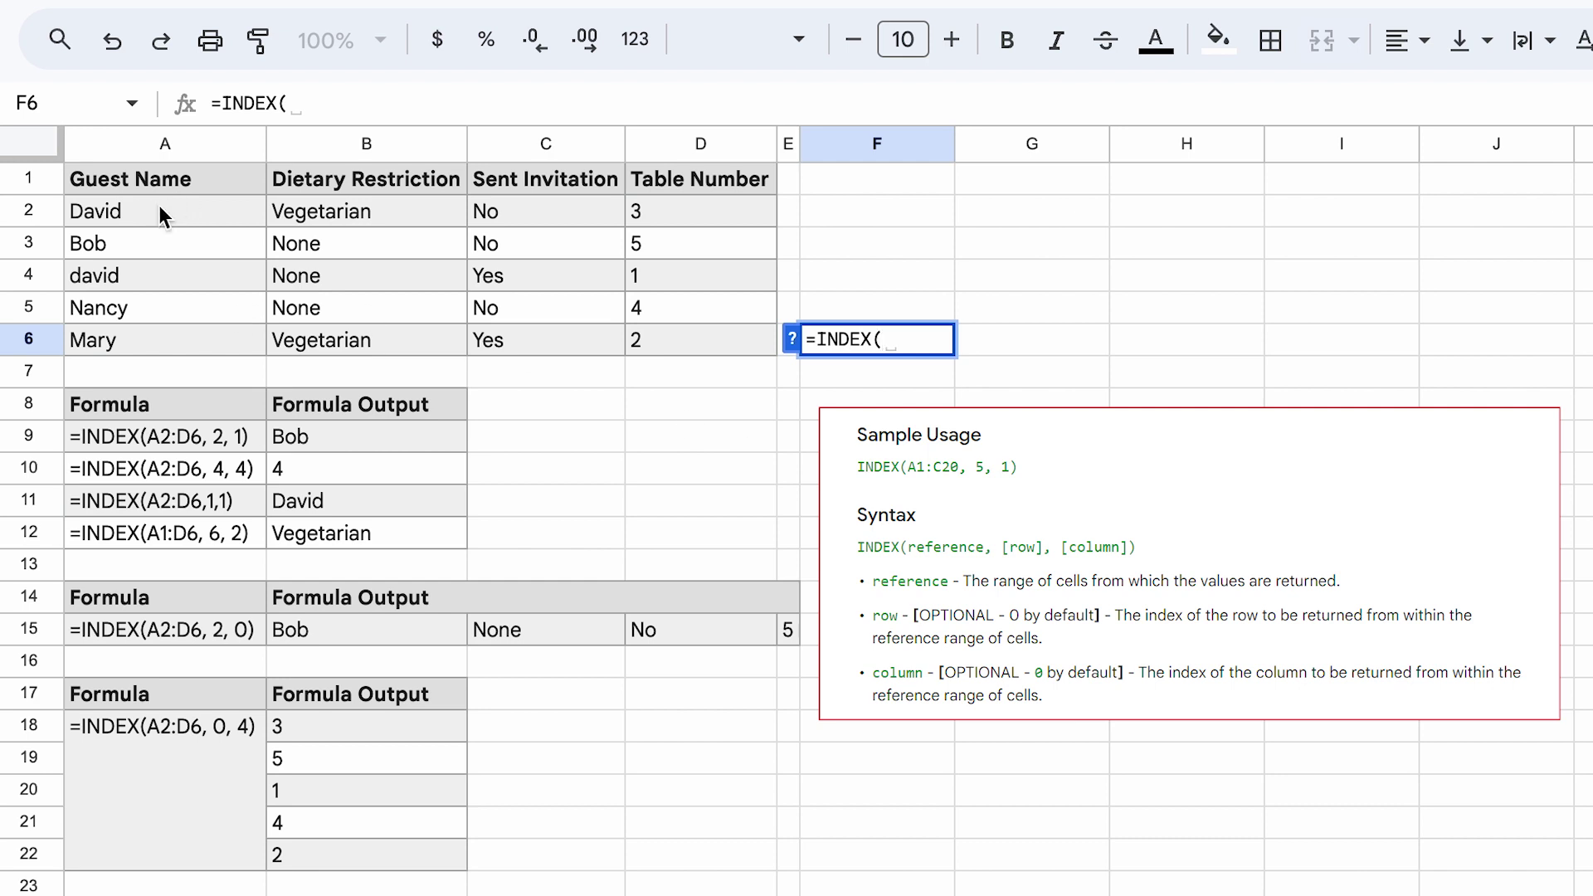
drag(157, 206, 649, 337)
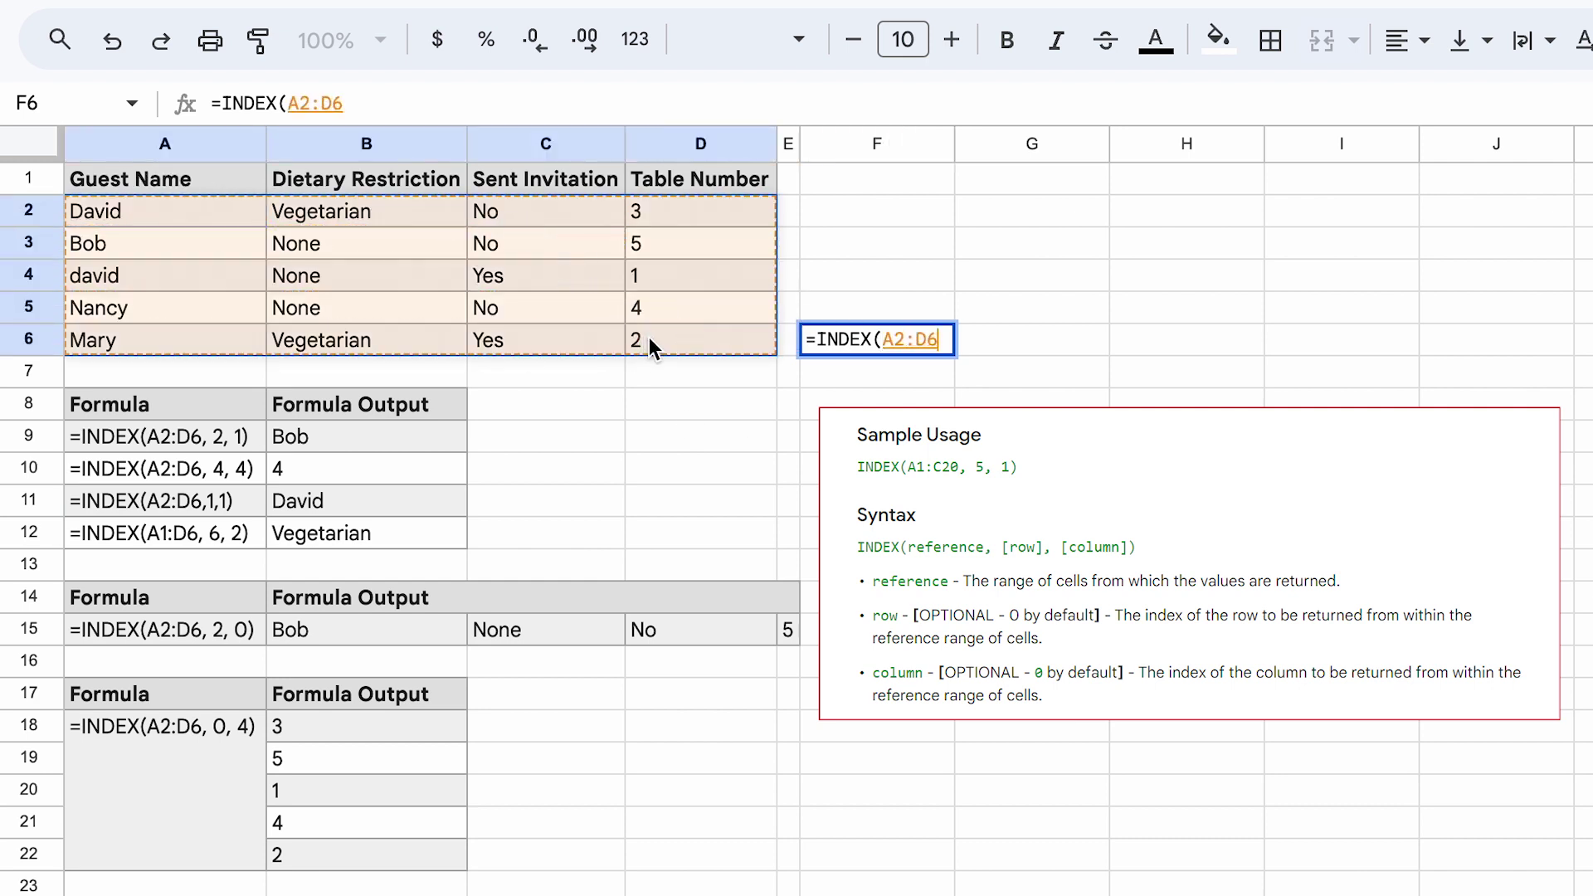
text(,)
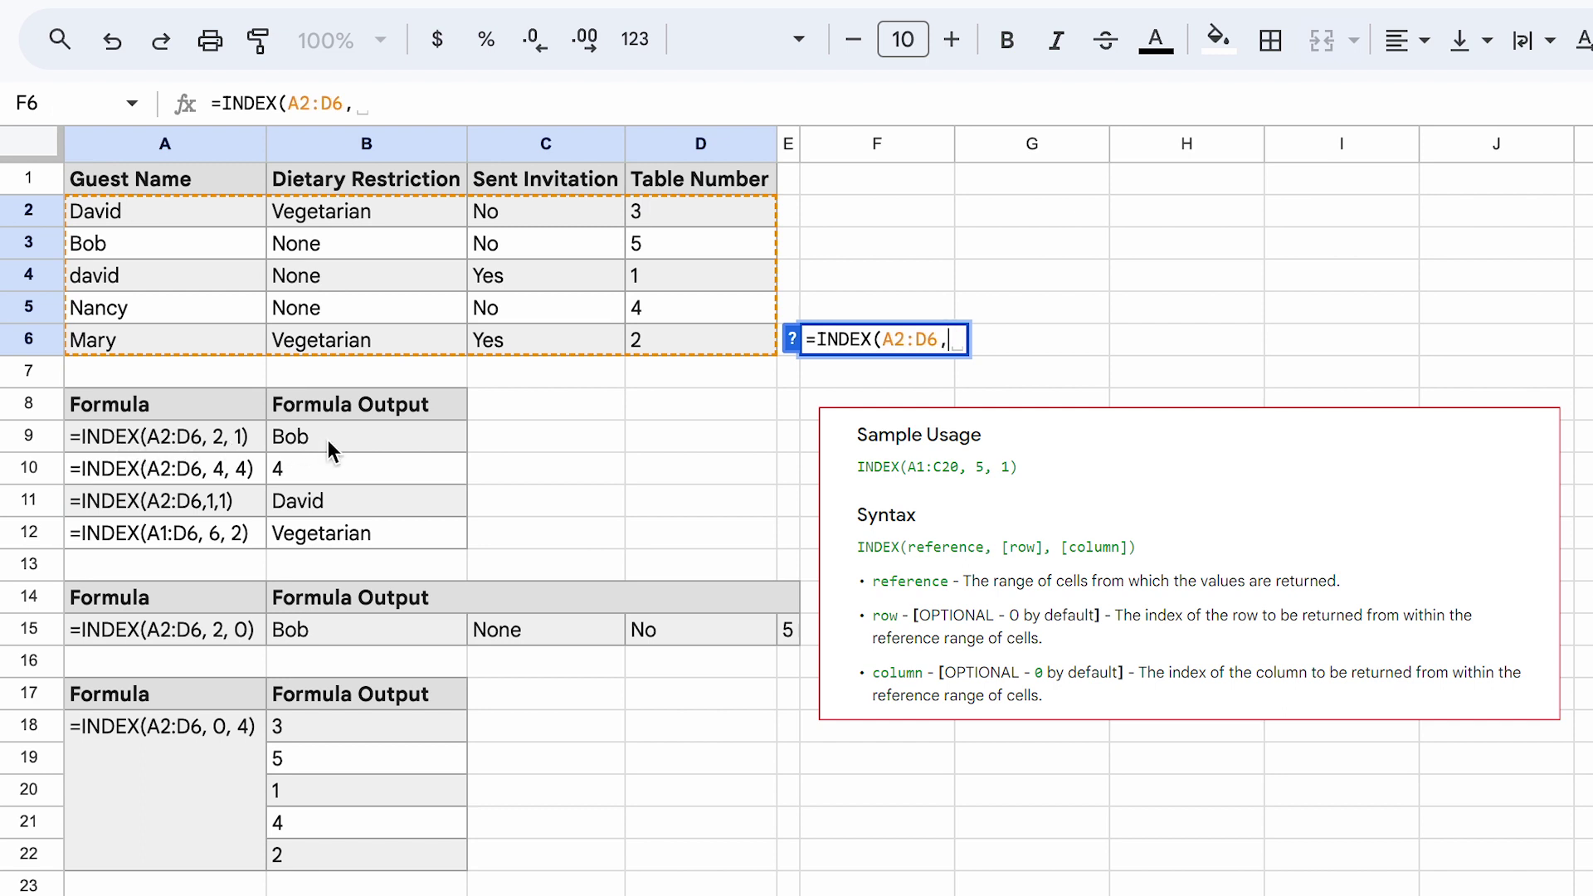
text(2,)
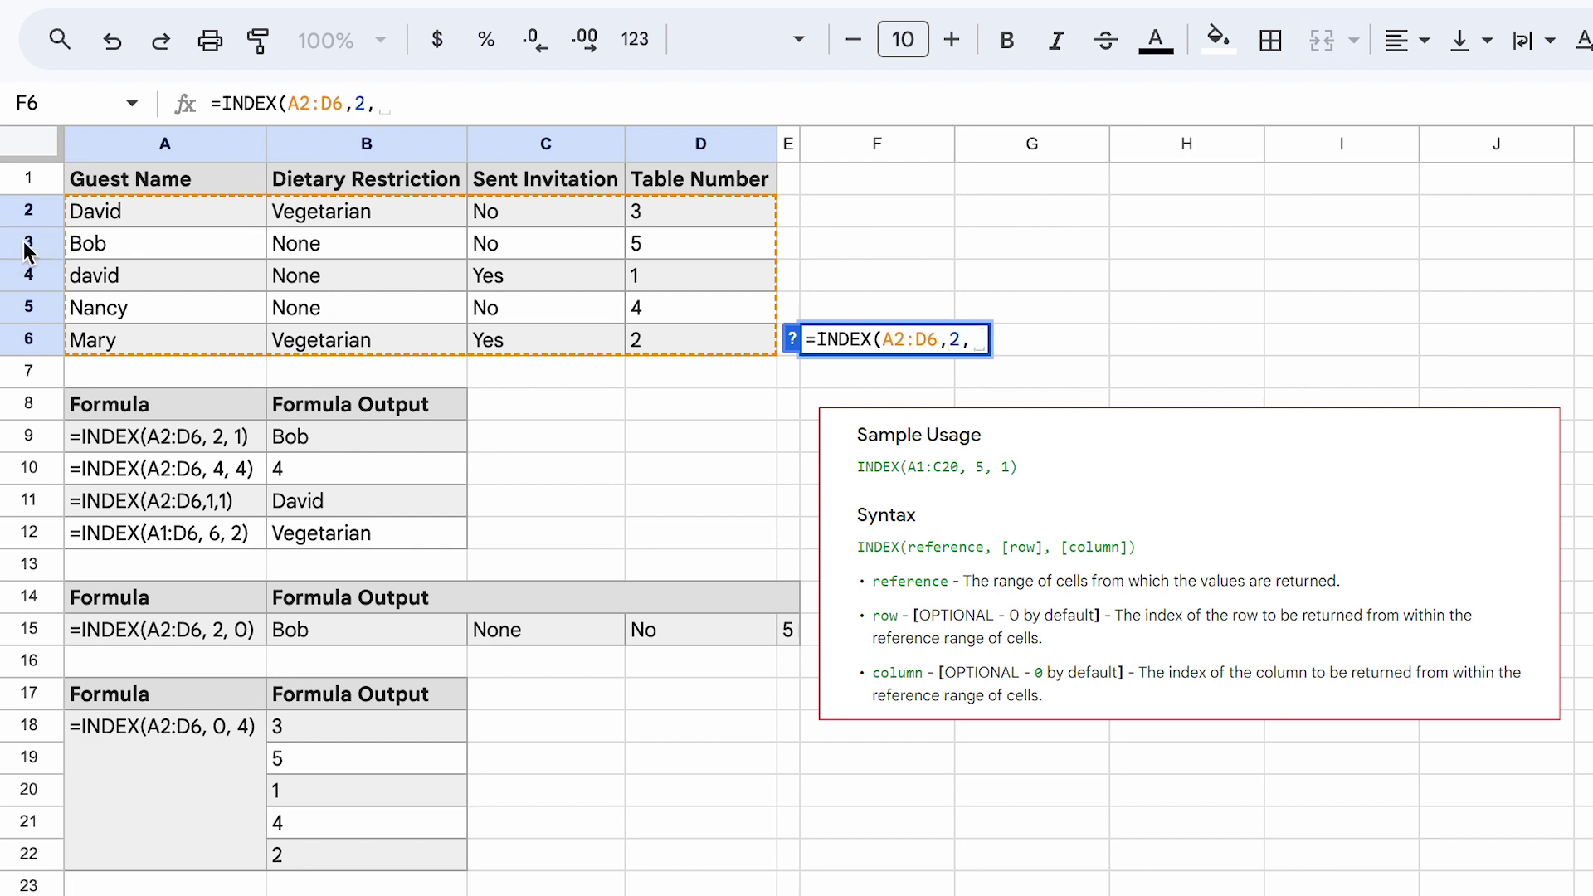
text(1)
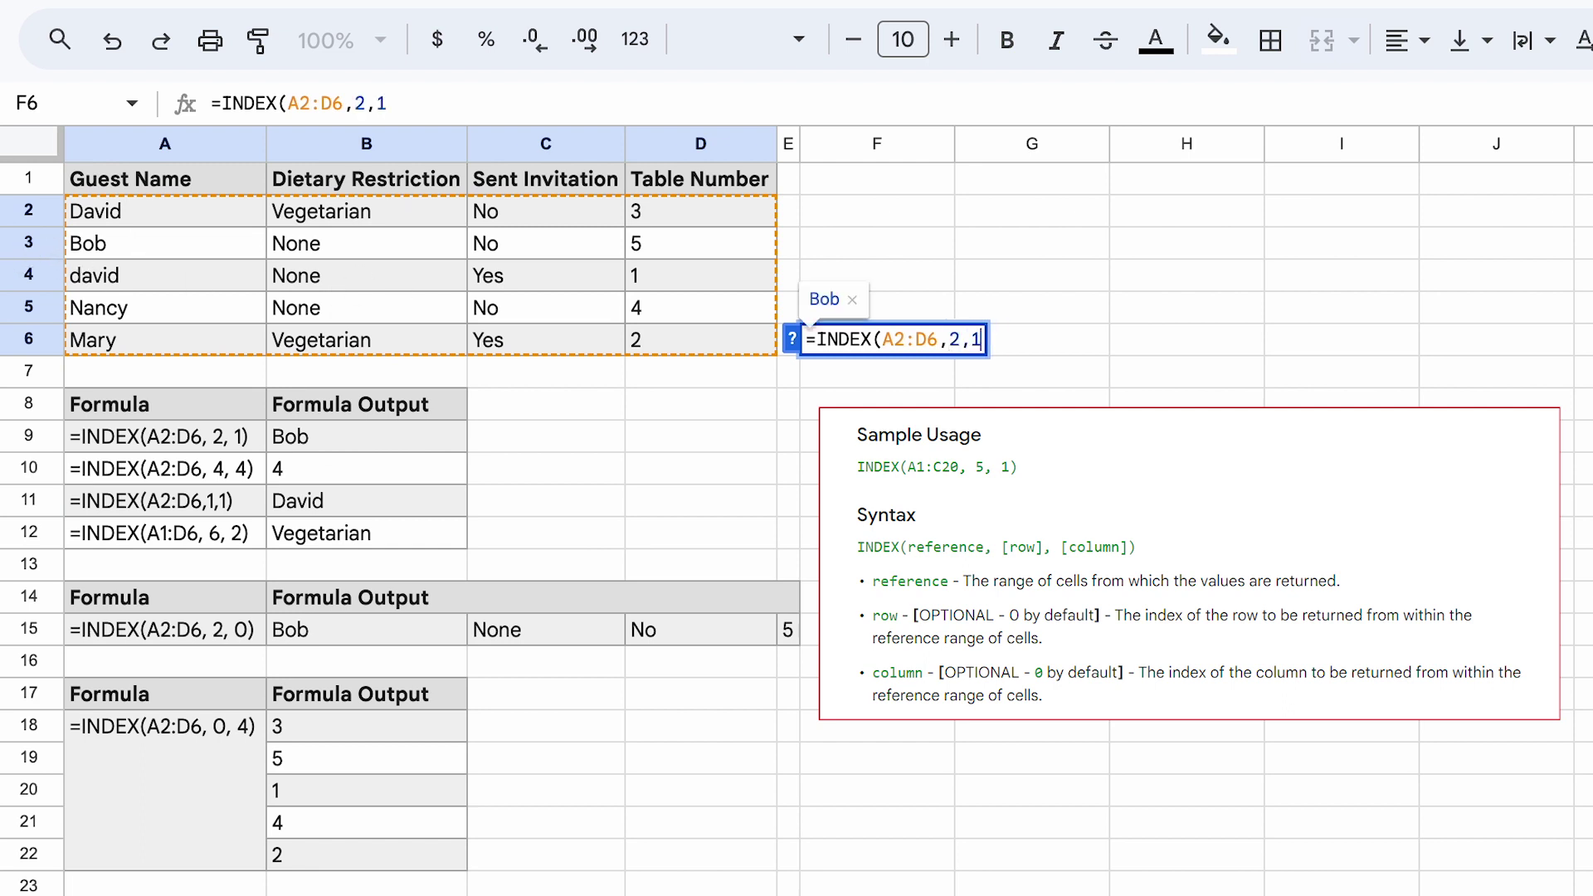
text())
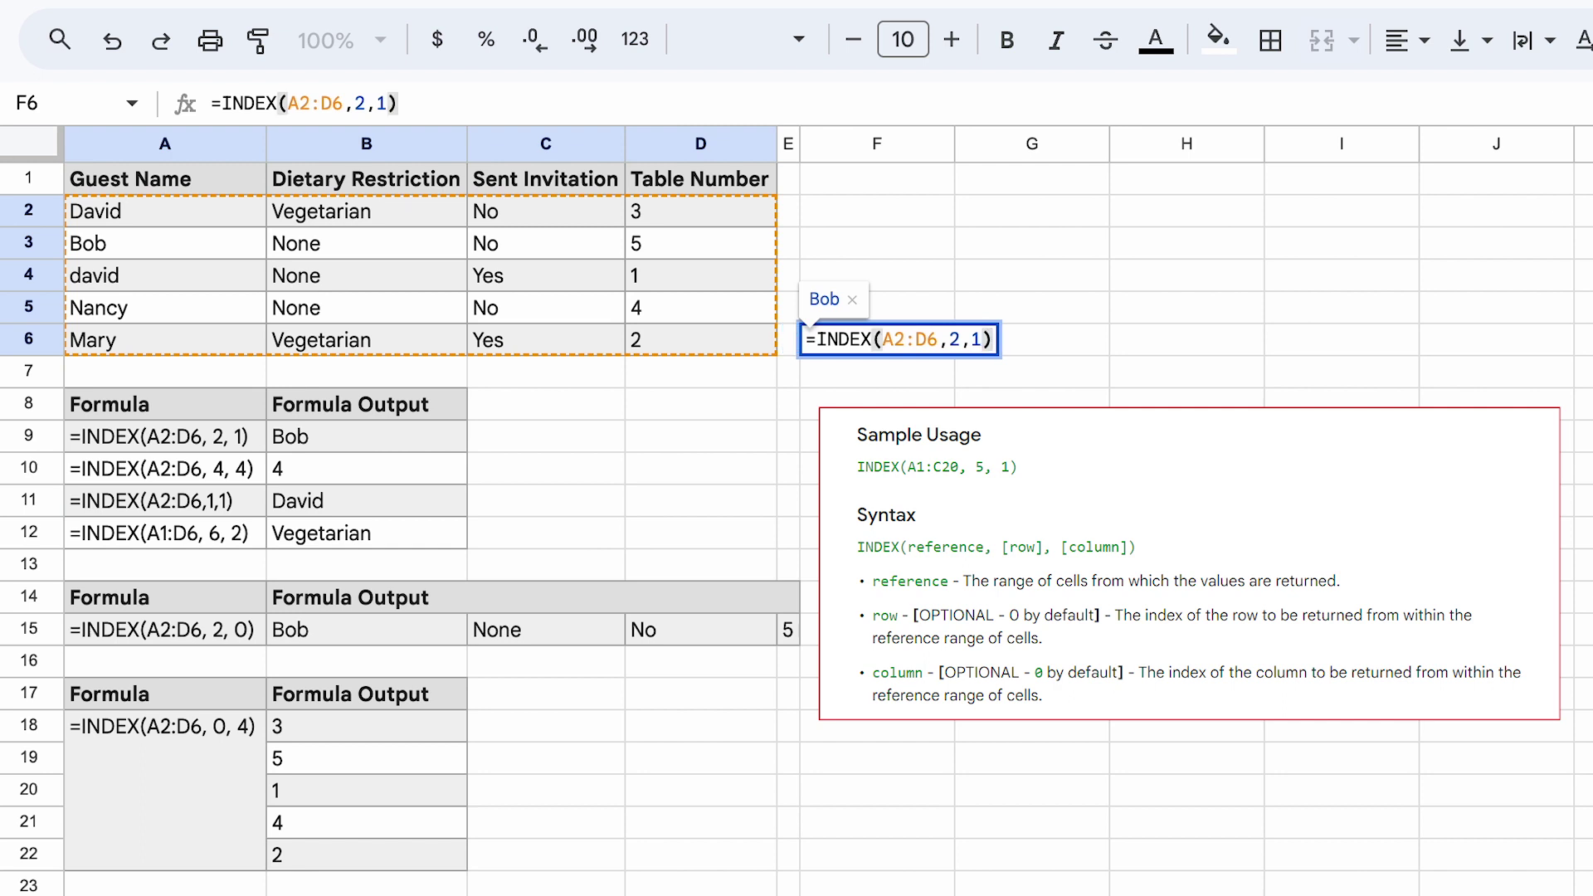
key(Return)
key(Up)
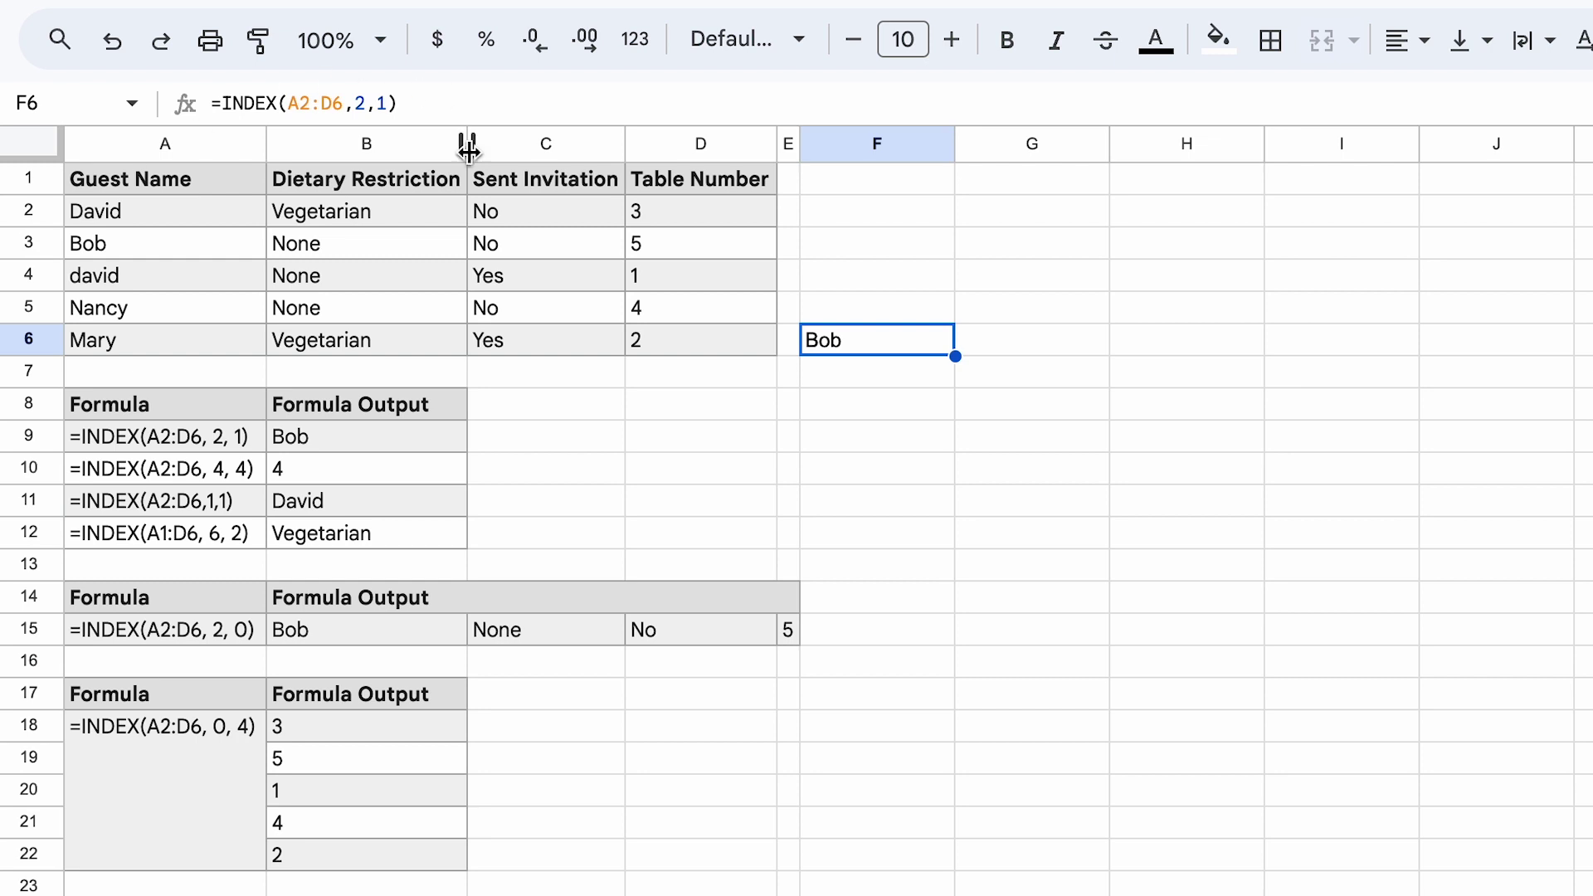
- Set the column argument of the INDEX formula in F6 to 4 to return that guest's table number
click(669, 275)
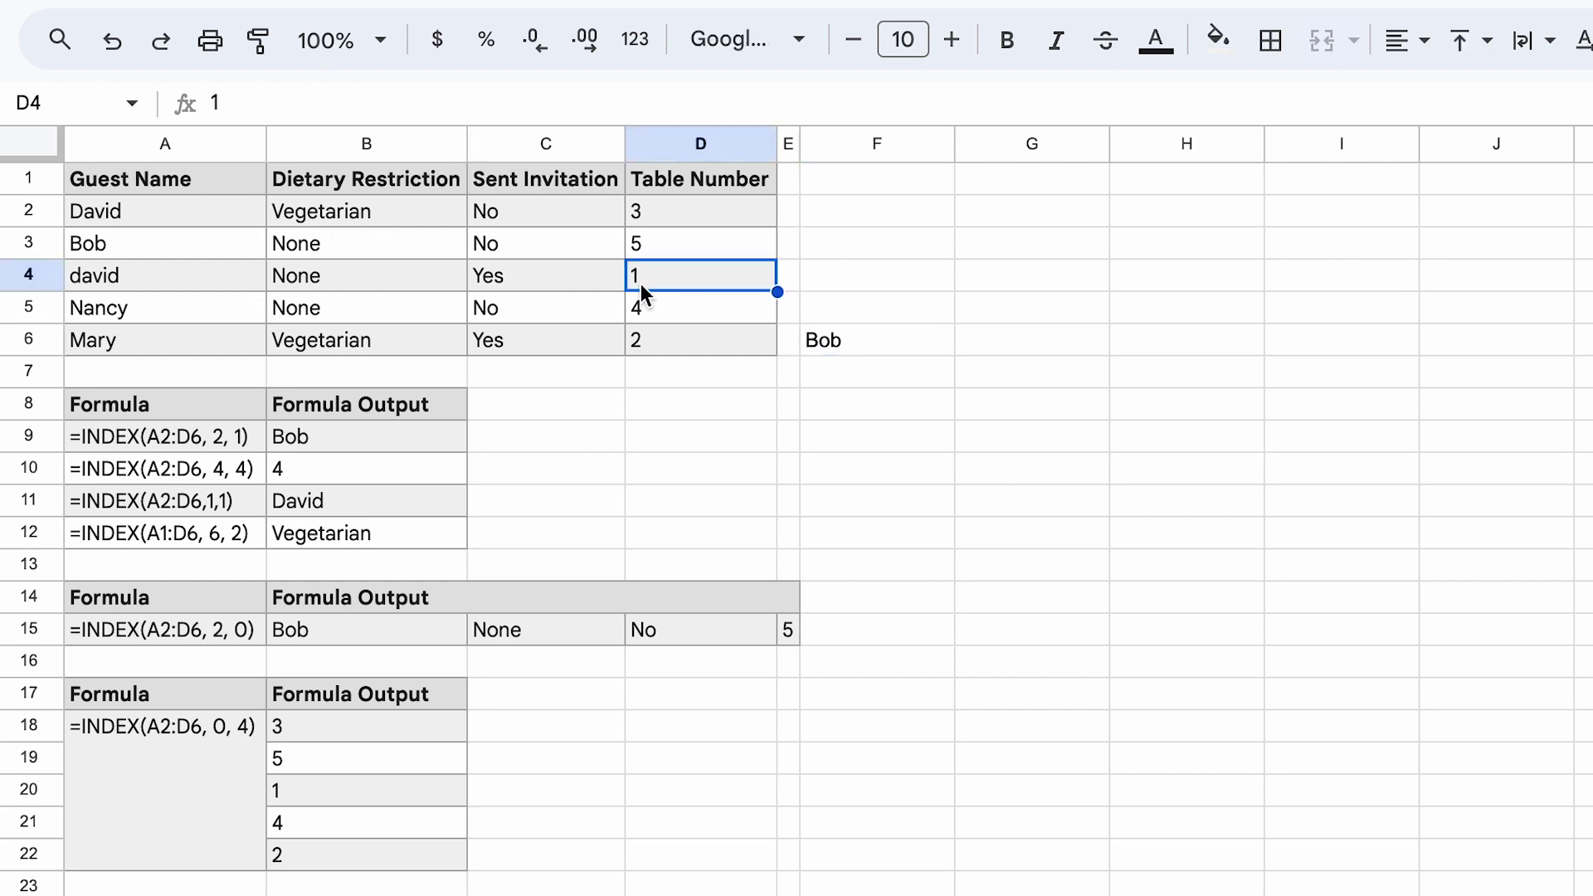
click(854, 342)
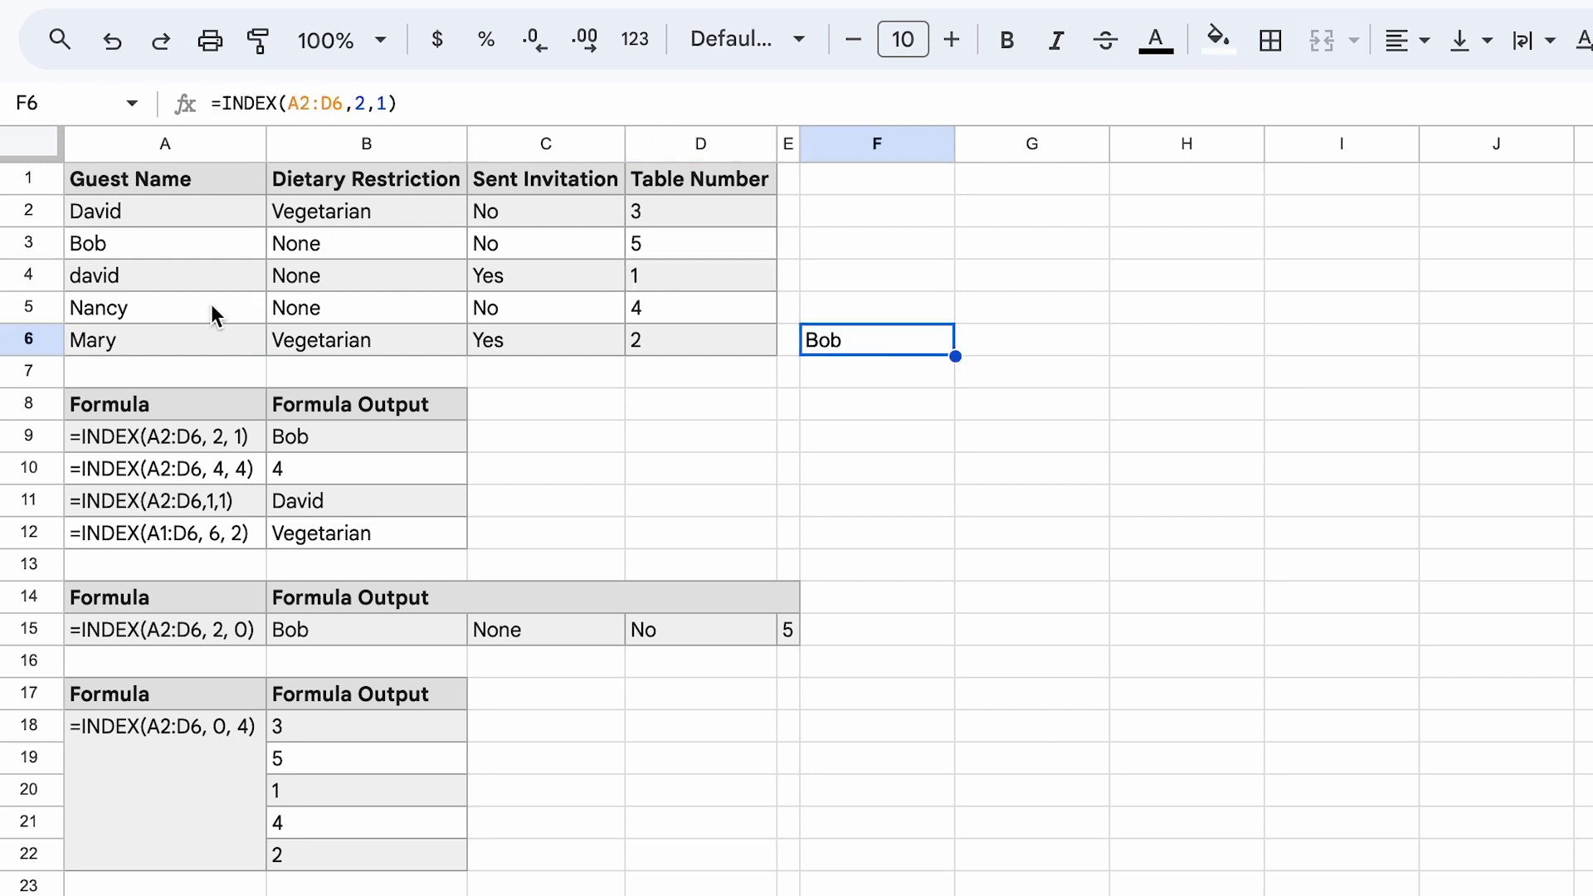
click(675, 270)
click(664, 234)
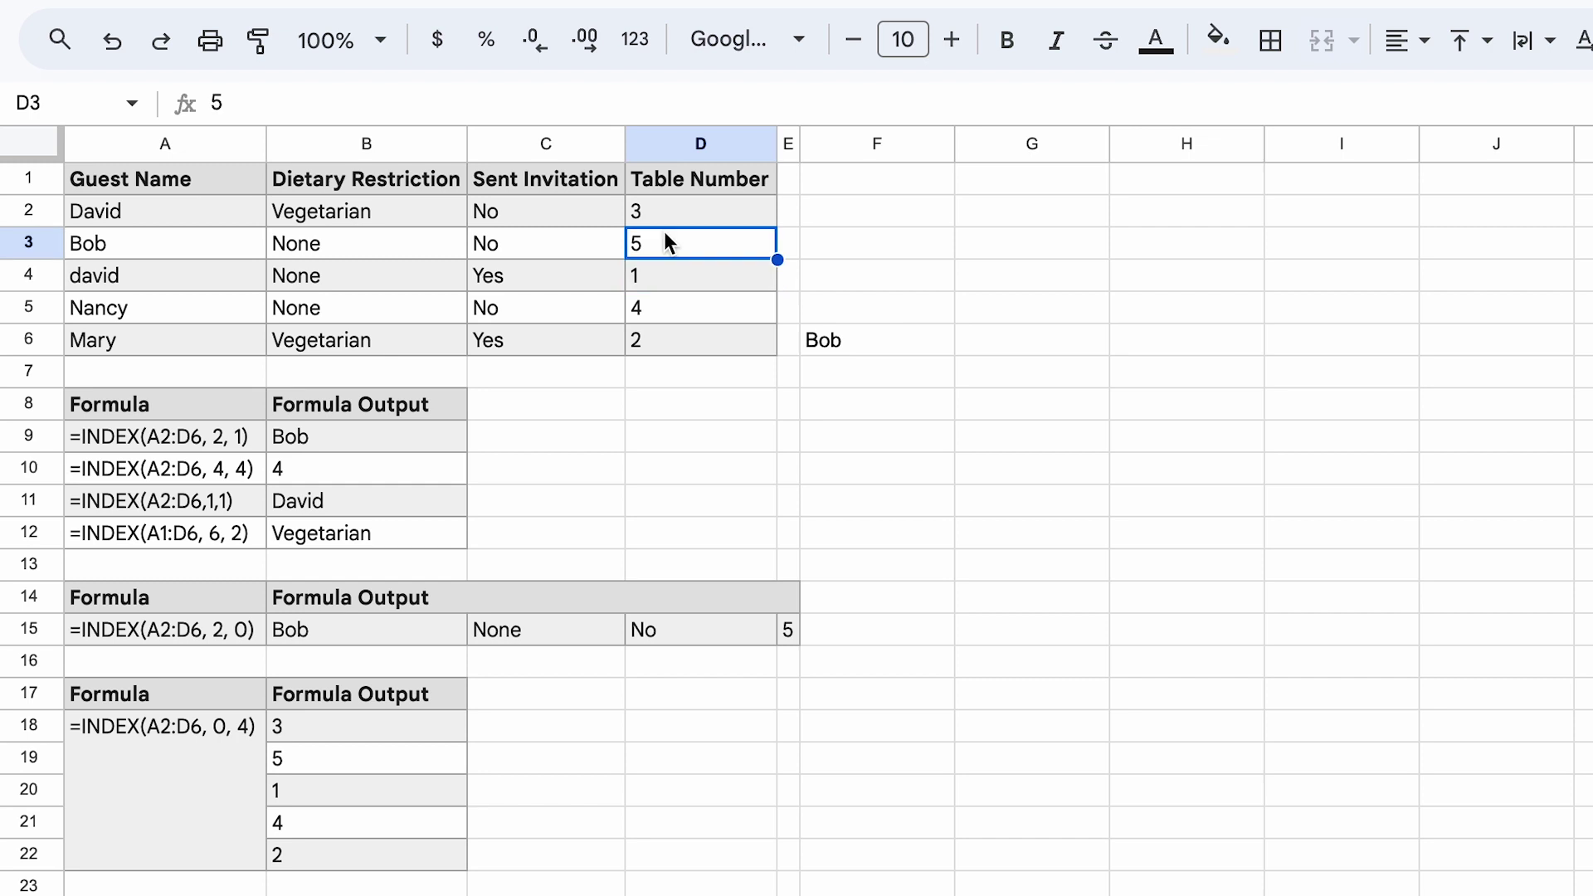
click(841, 336)
click(383, 103)
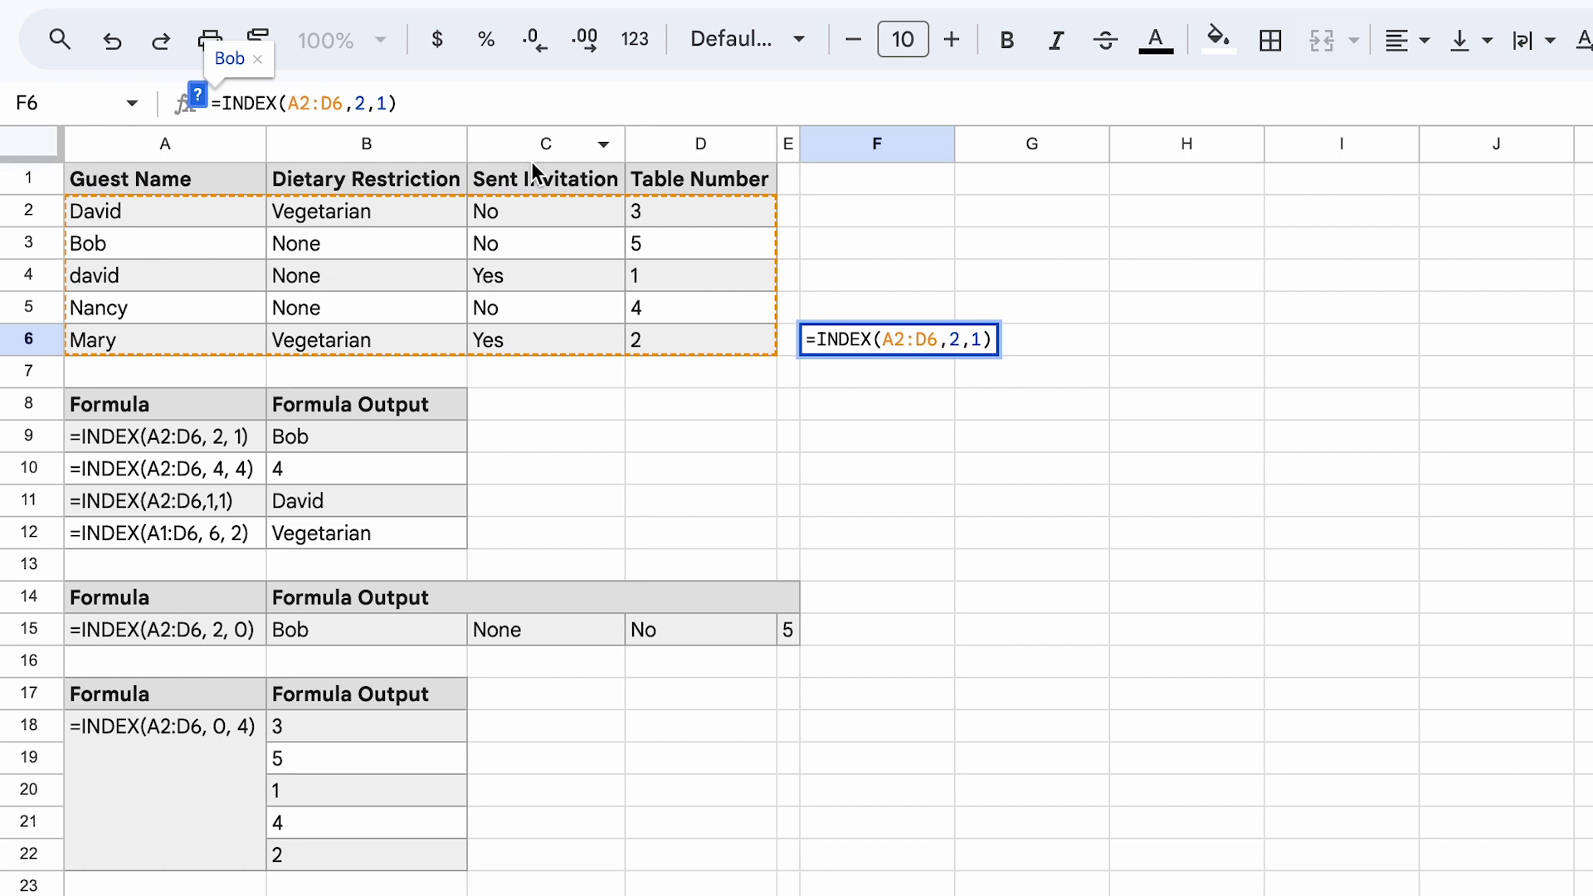
key(BackSpace)
text(4)
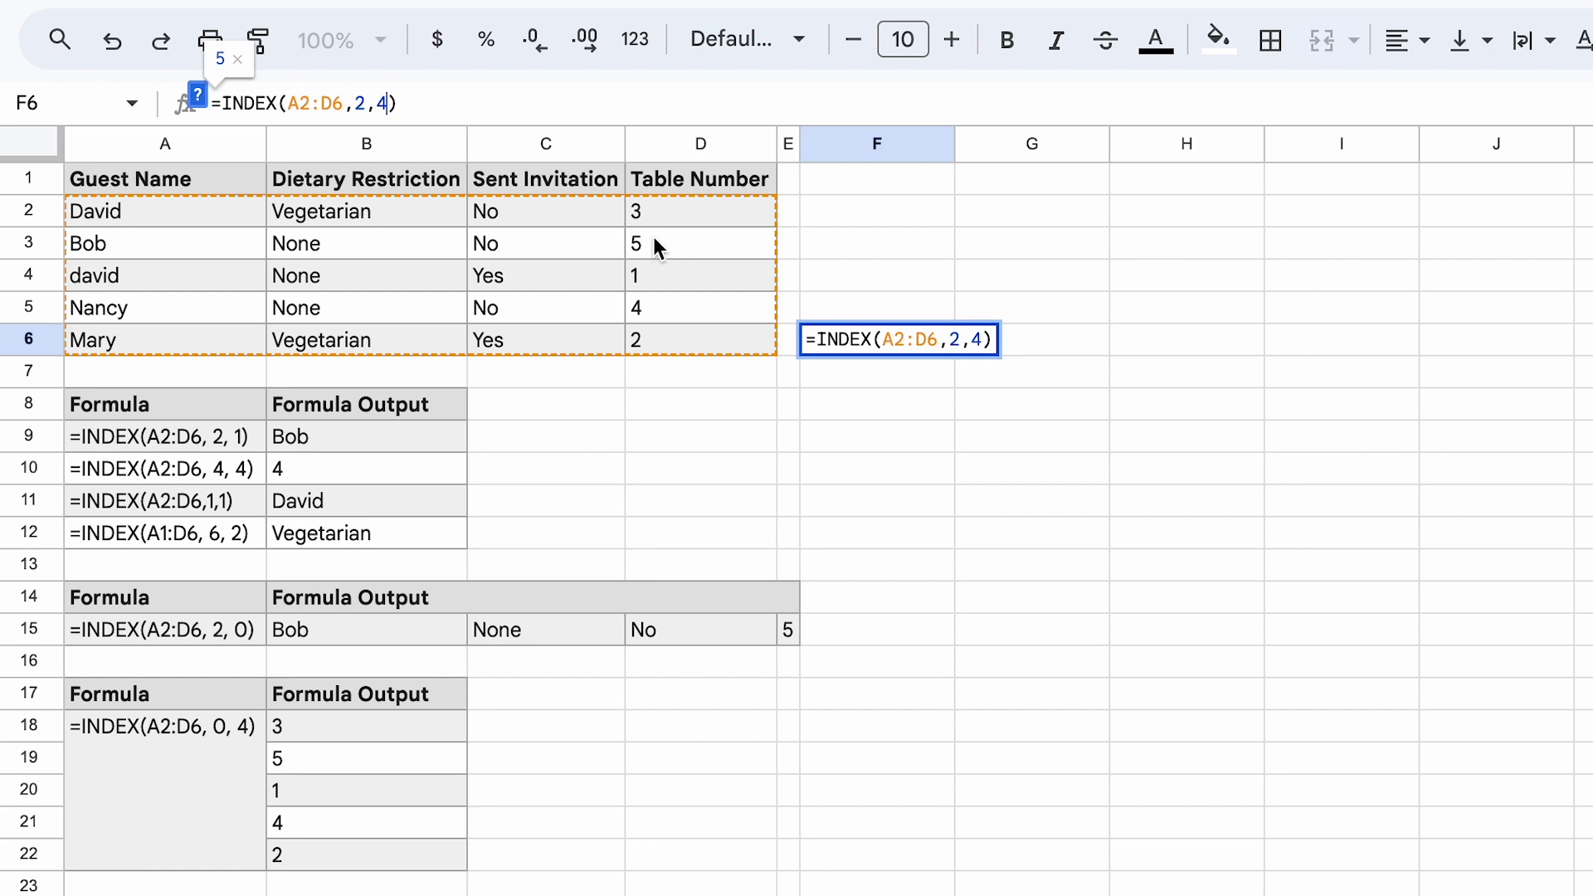
key(Return)
key(Up)
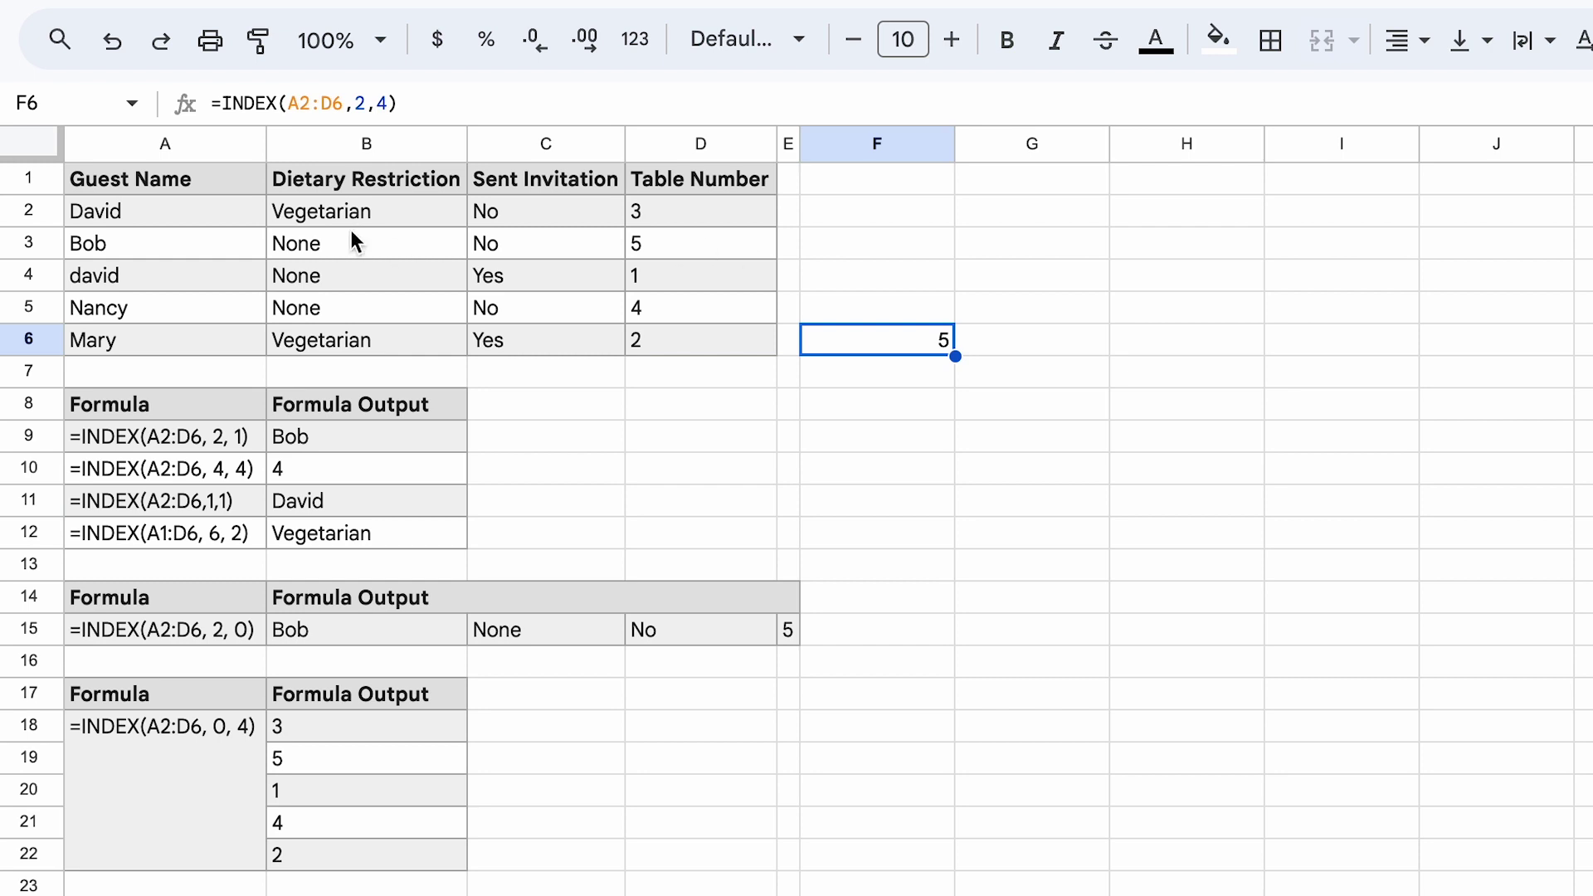
- Examine the guest data in A2:D6, the row and column arguments of the formula in F6, and the sample output in B11
drag(144, 215, 655, 343)
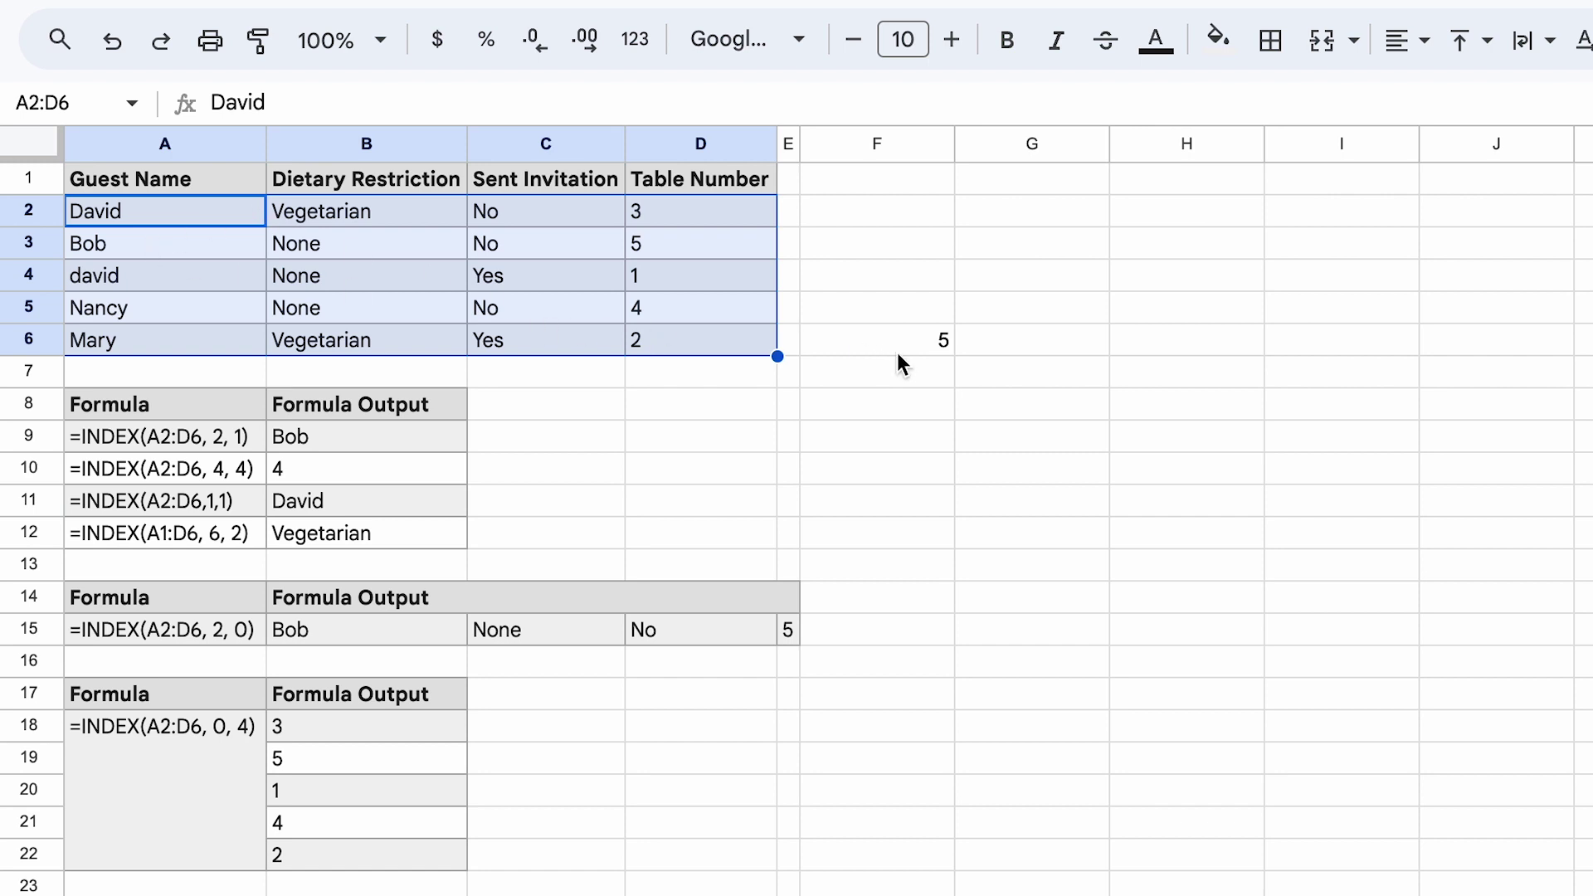
click(863, 337)
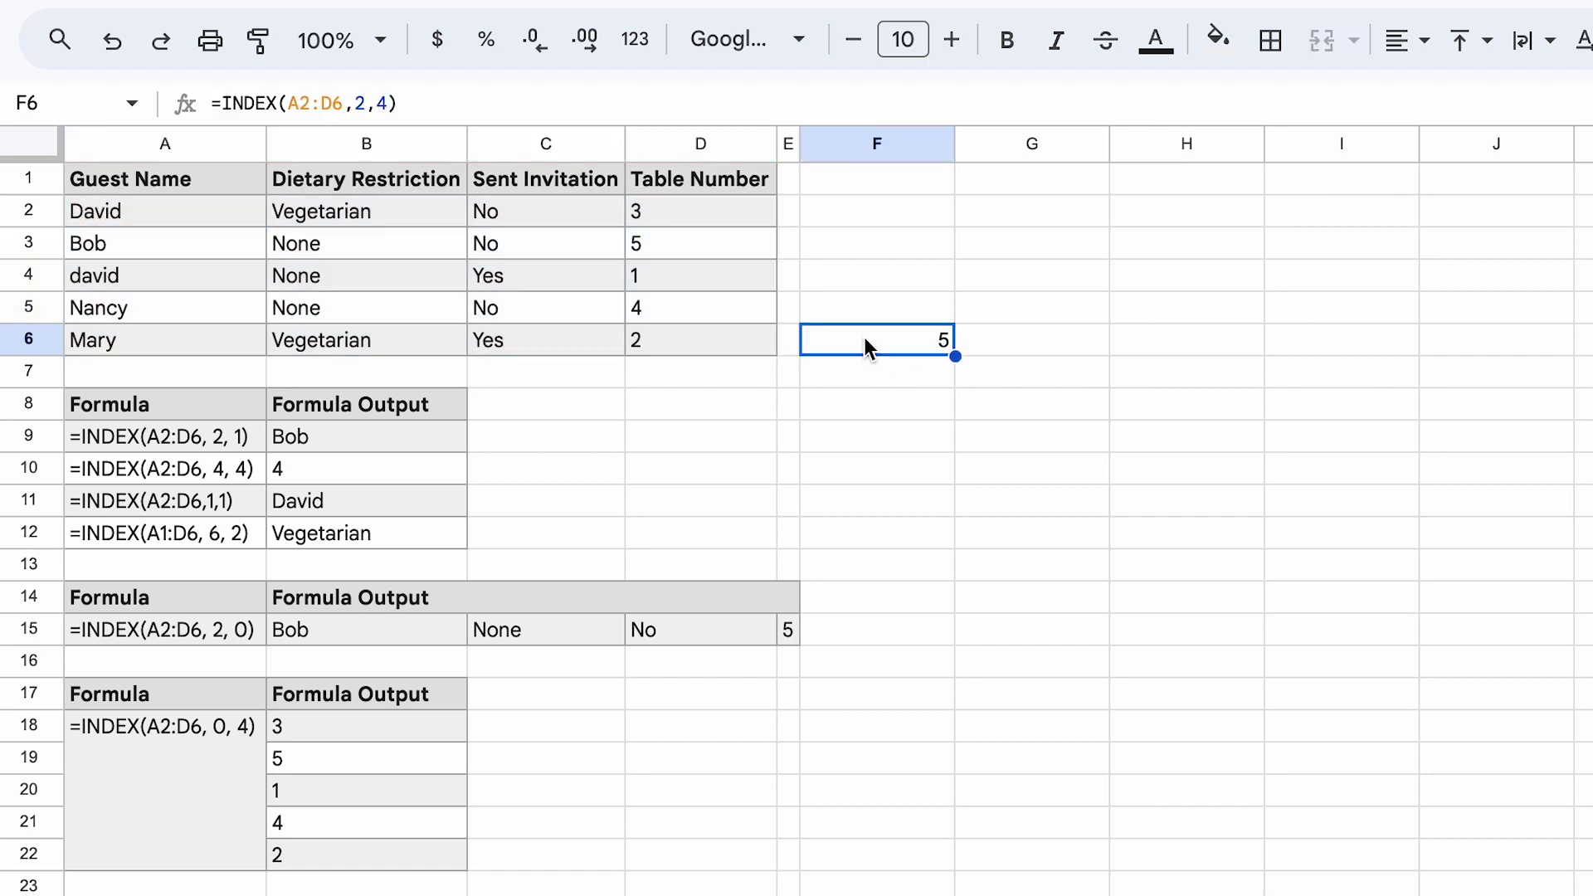
click(359, 107)
click(378, 100)
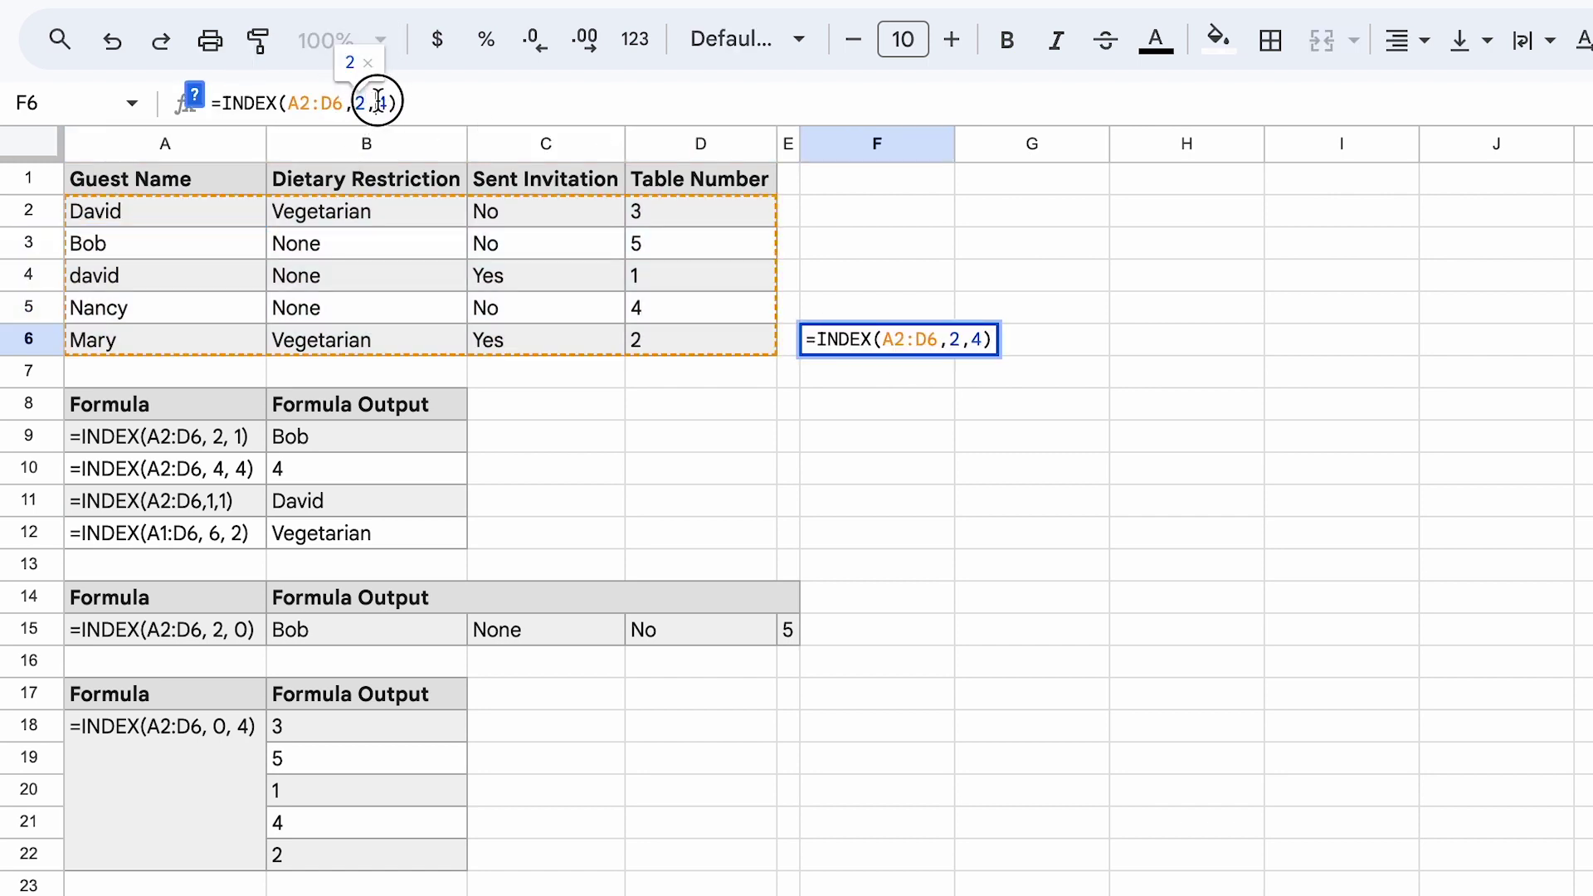
drag(377, 101, 390, 101)
key(Return)
key(Up)
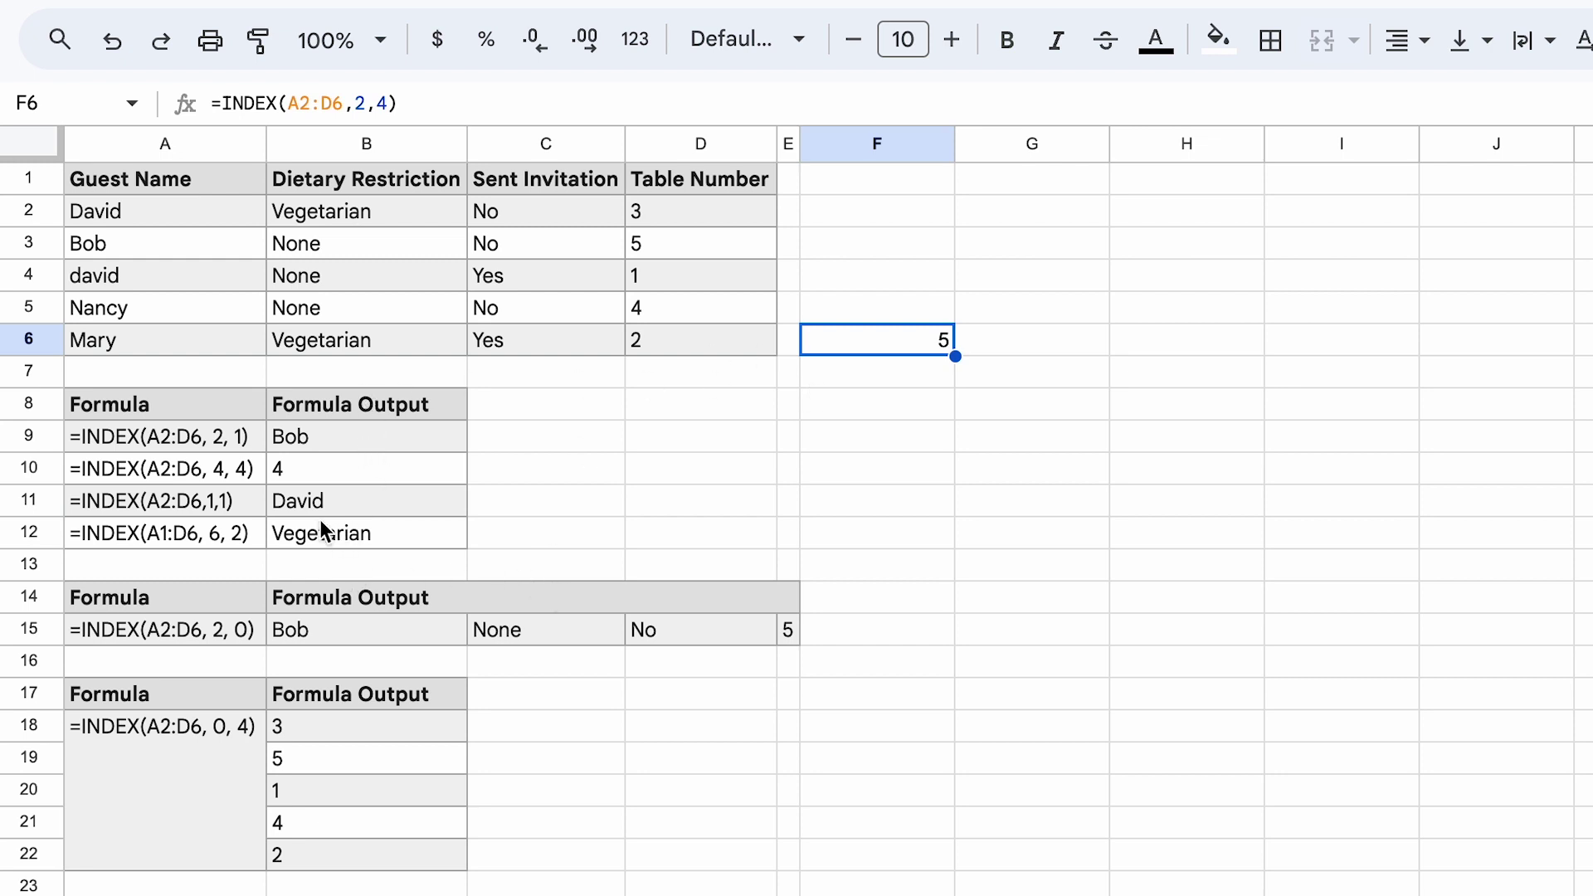
click(338, 501)
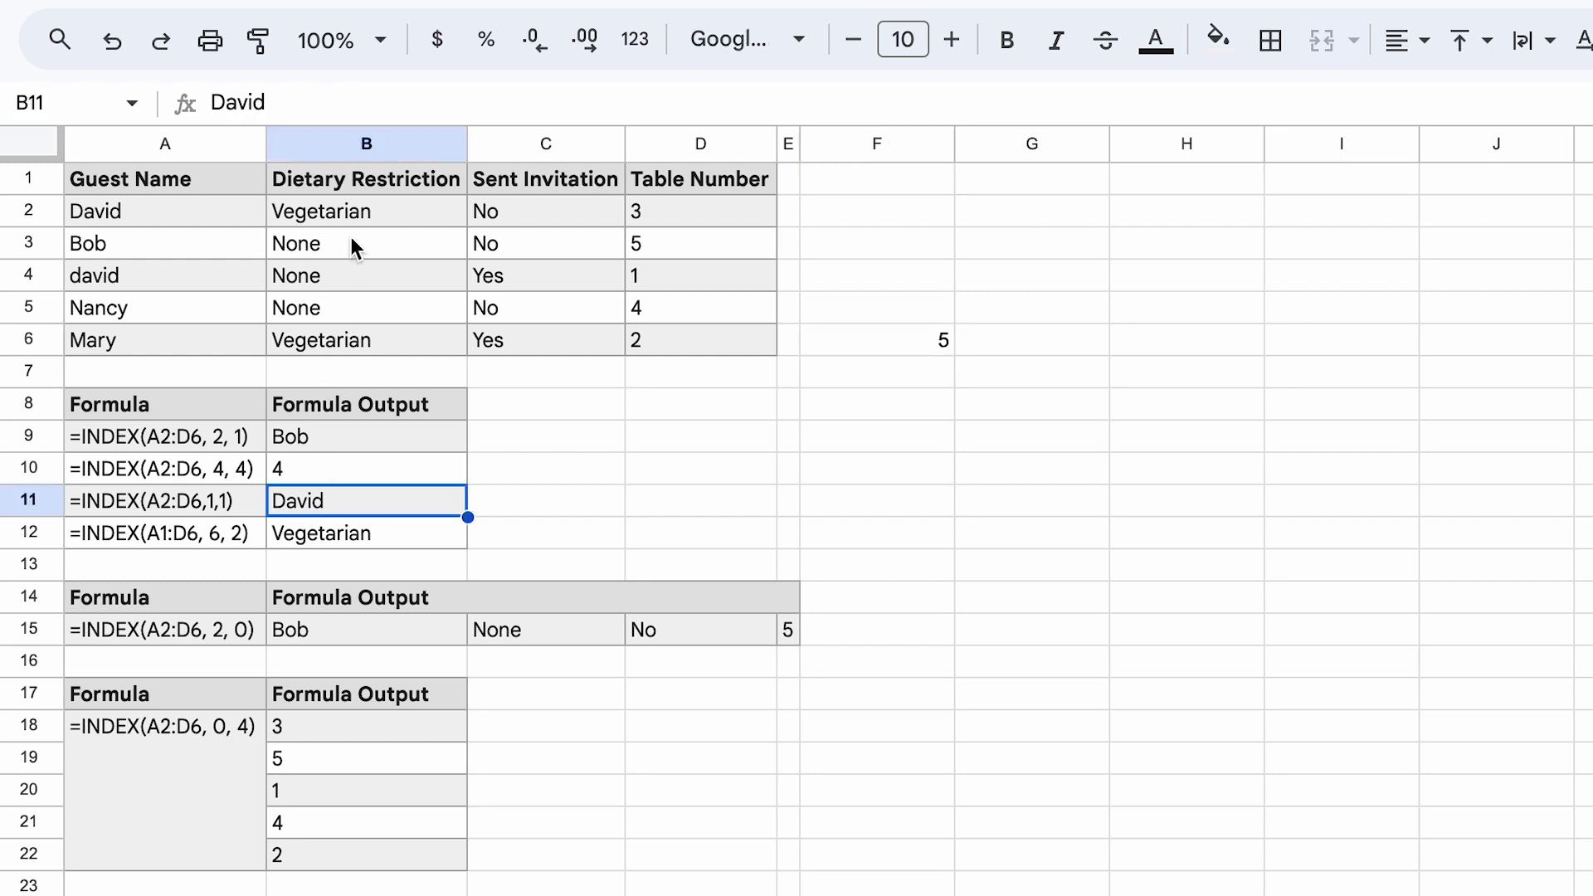
click(147, 270)
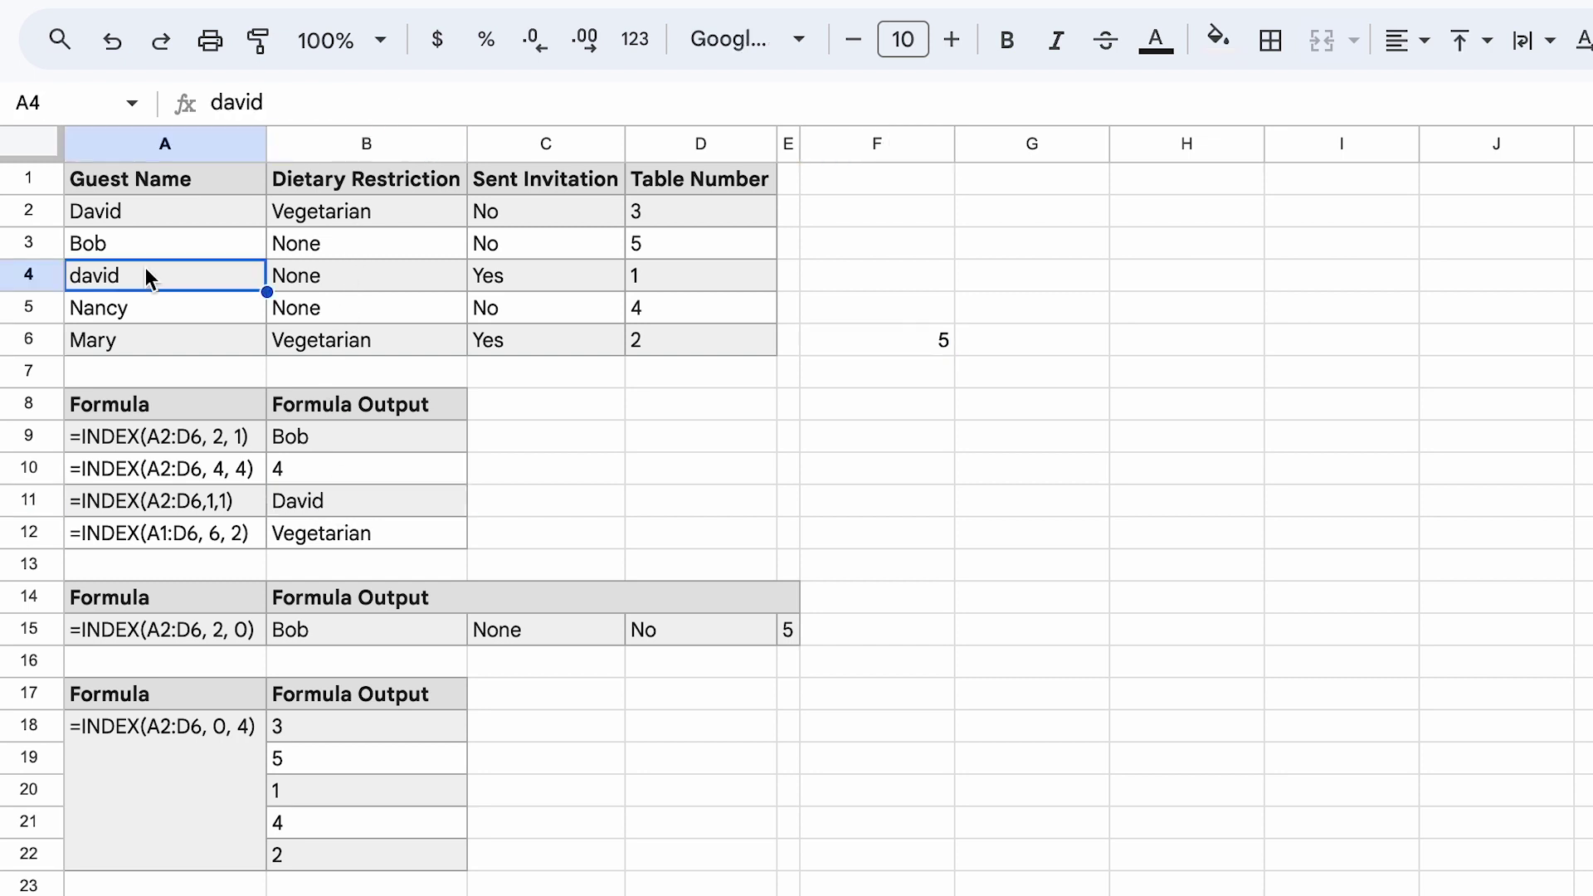
click(322, 504)
- Set the INDEX formula in F6 to row 3 and column 1 to return the third guest's name
click(903, 333)
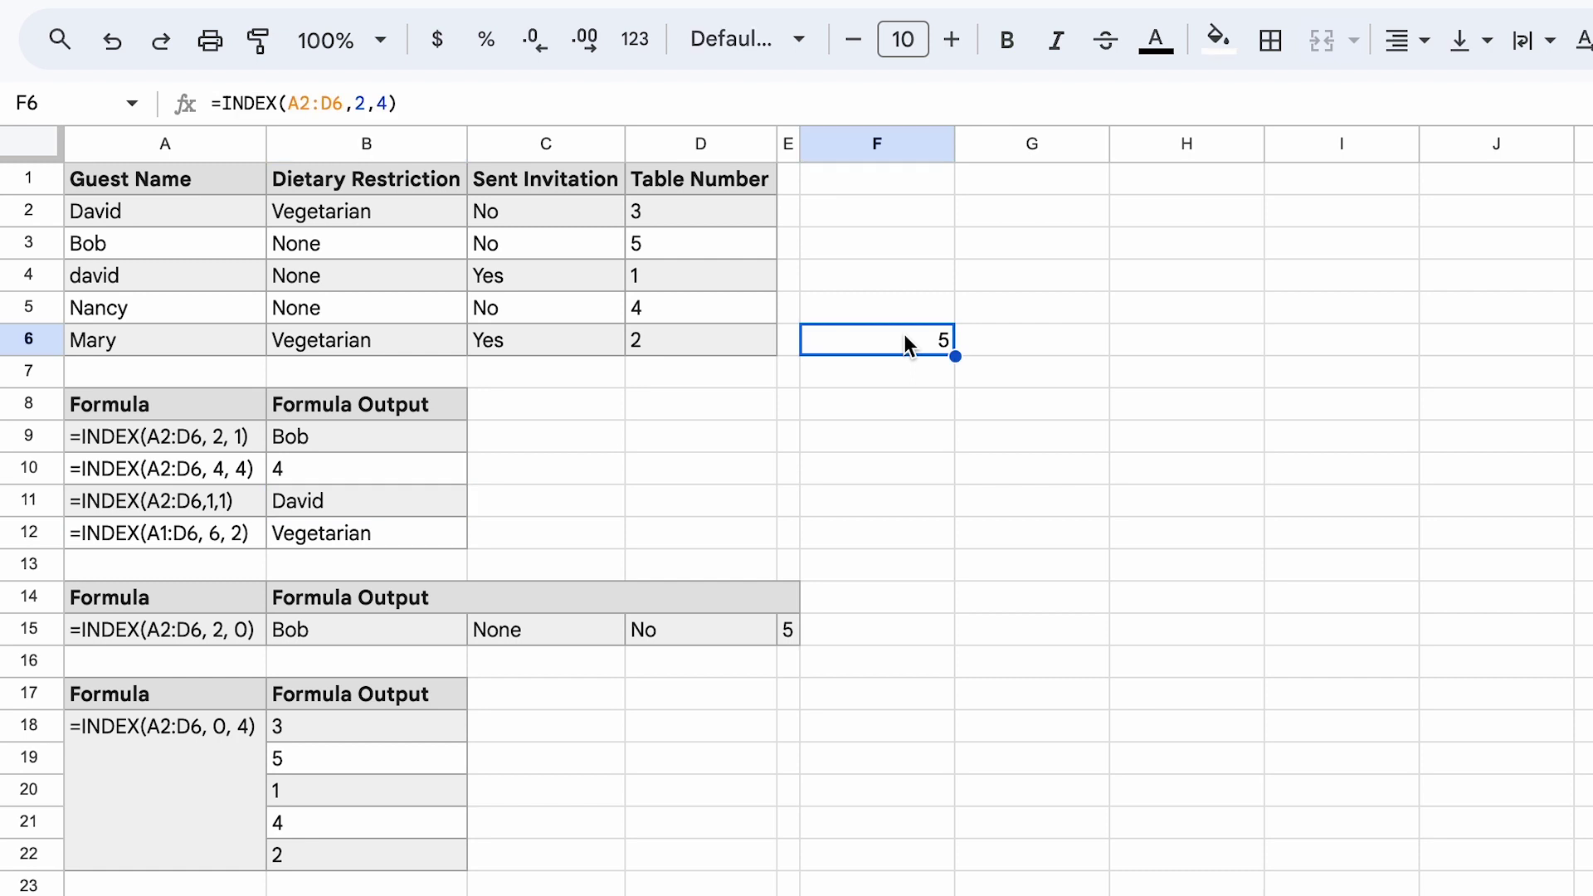
click(387, 100)
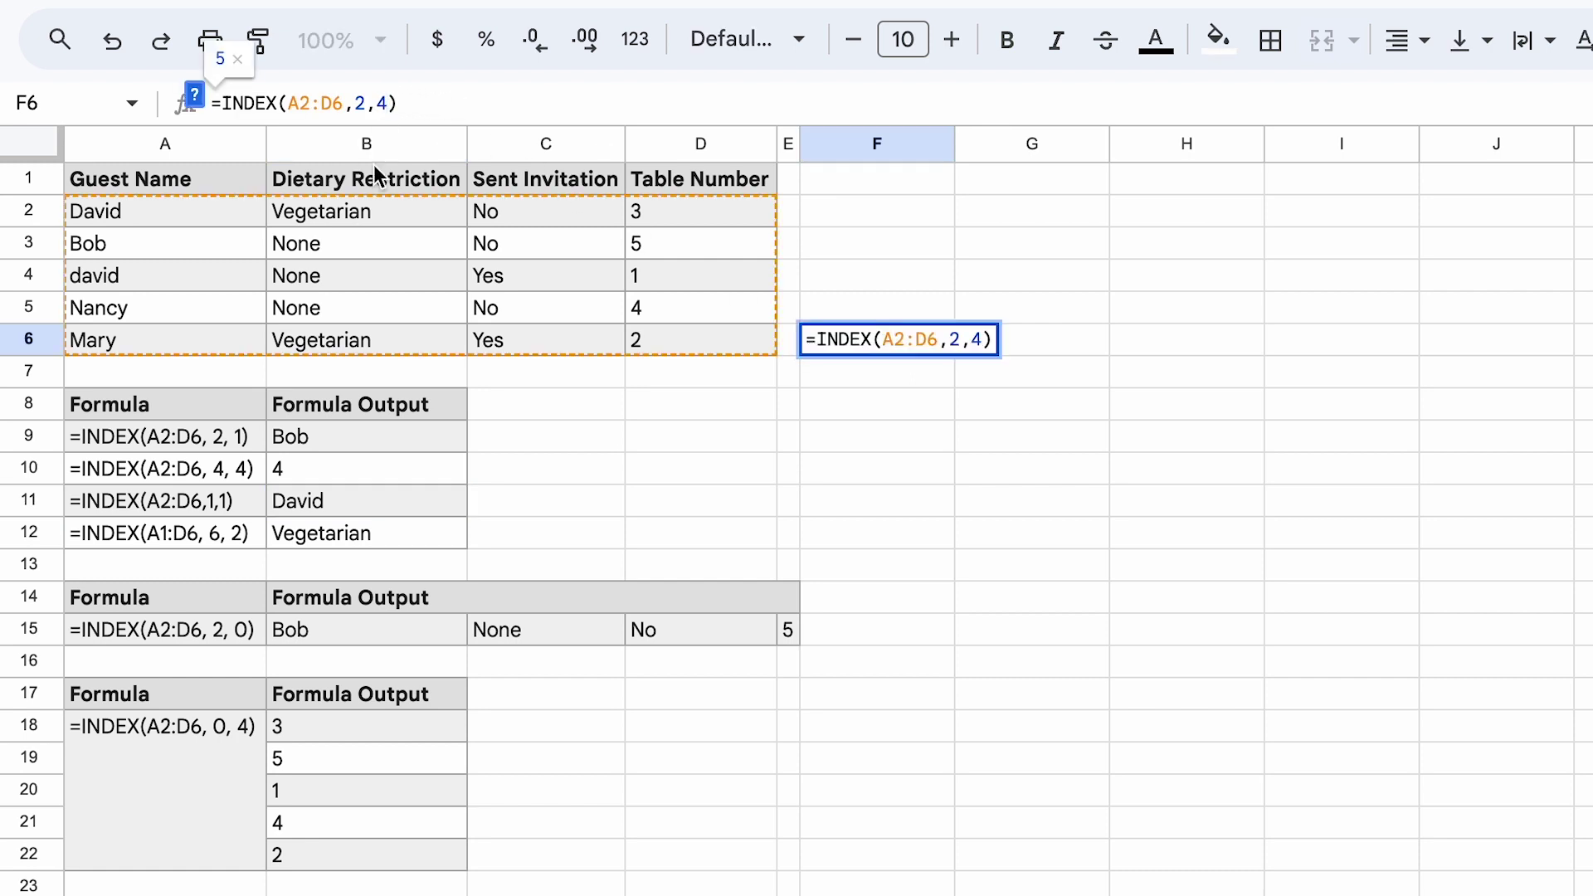
key(BackSpace)
key(BackSpace)
key(BackSpace)
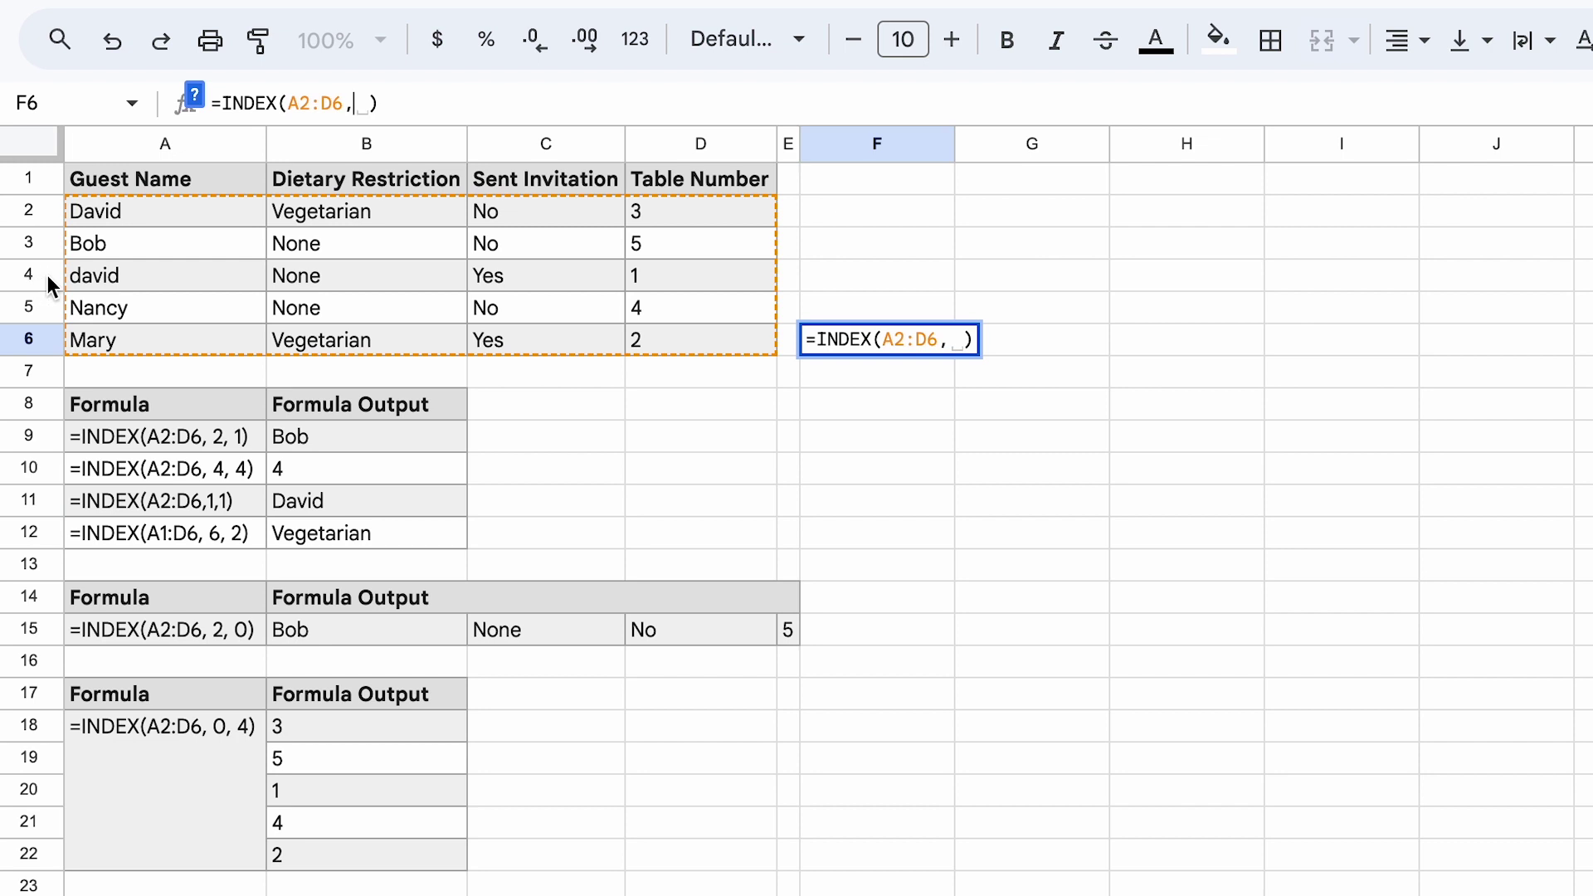
text(3,1)
key(Return)
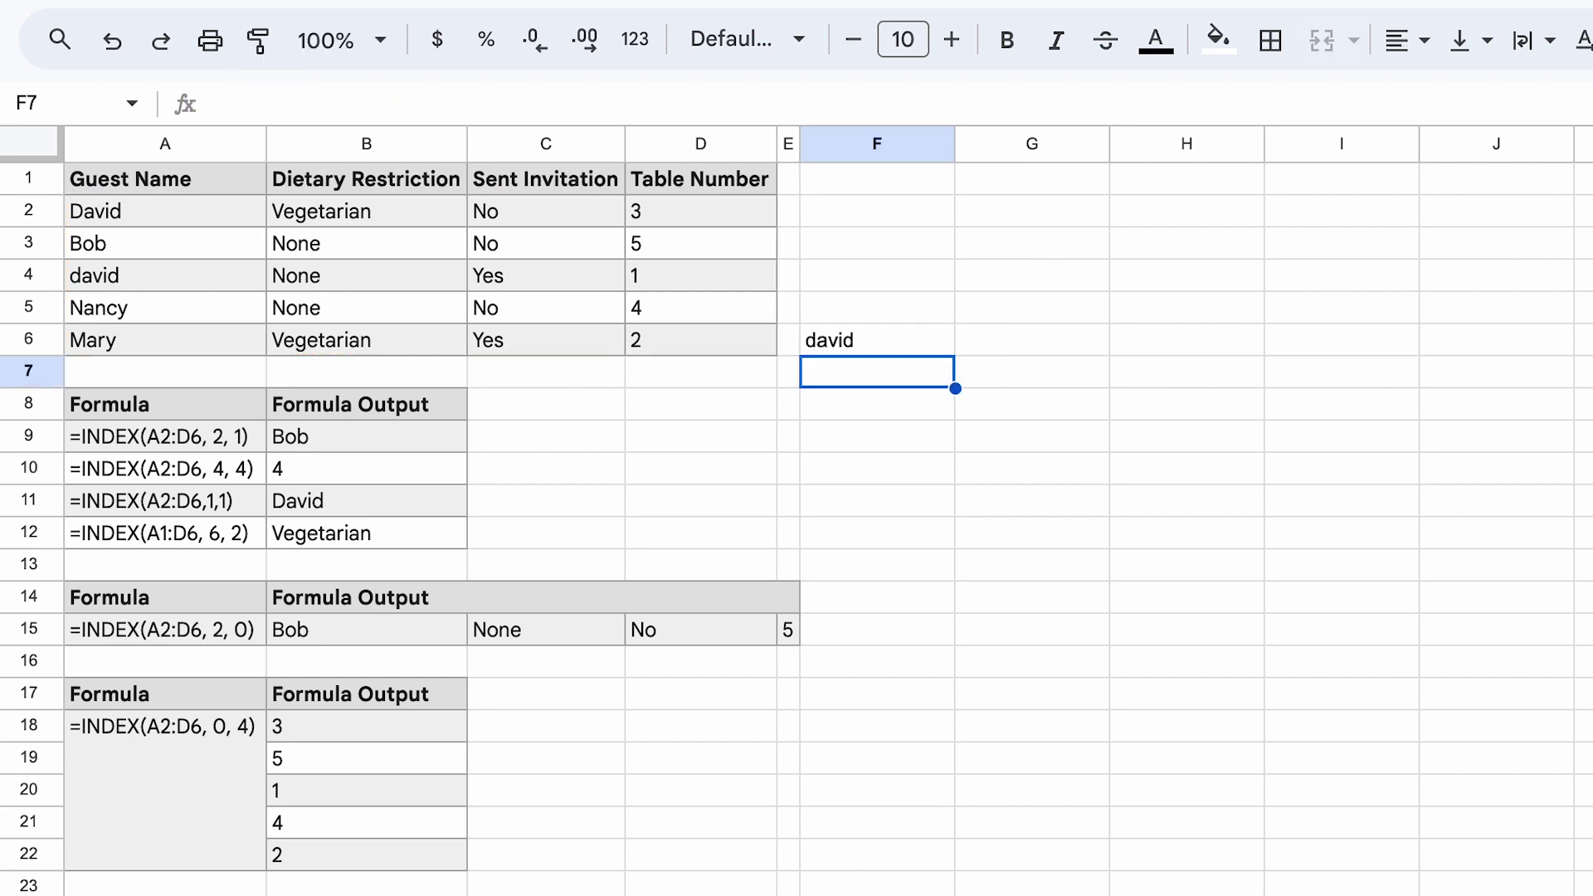
click(877, 339)
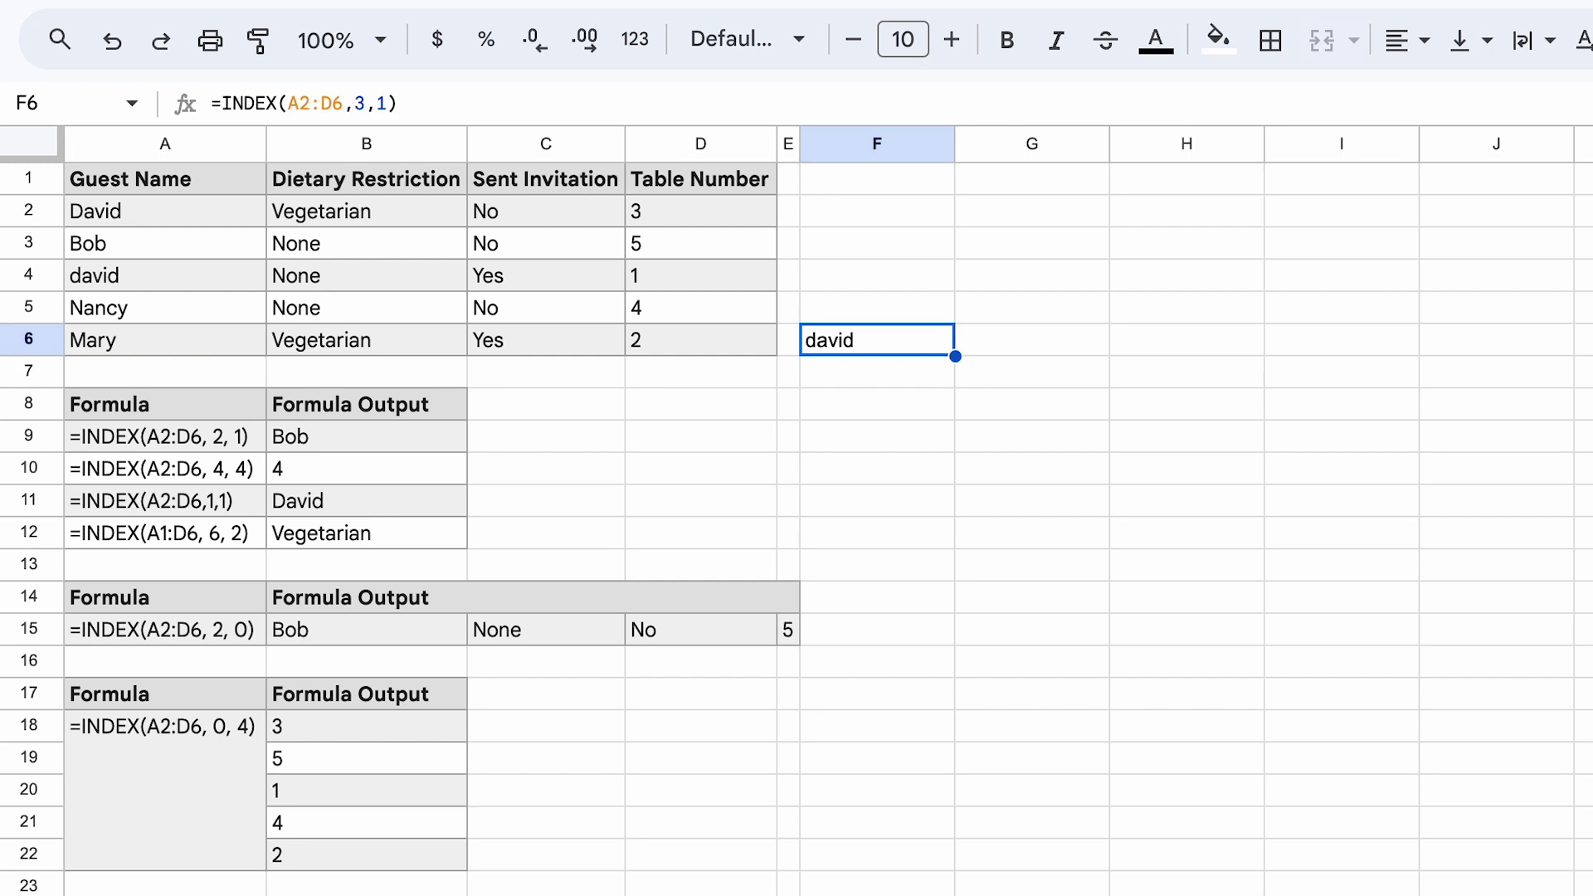